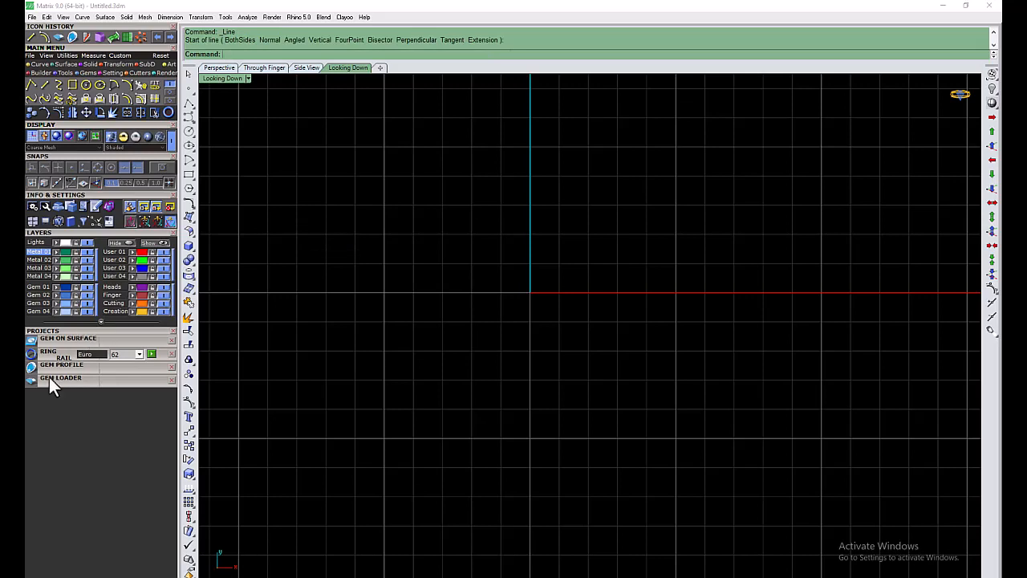
- Load an 8.00 × 5.00 mm pear-cut diamond and generate its gem edge profile curve
{"action": "left_click", "coordinate": [56, 377]}
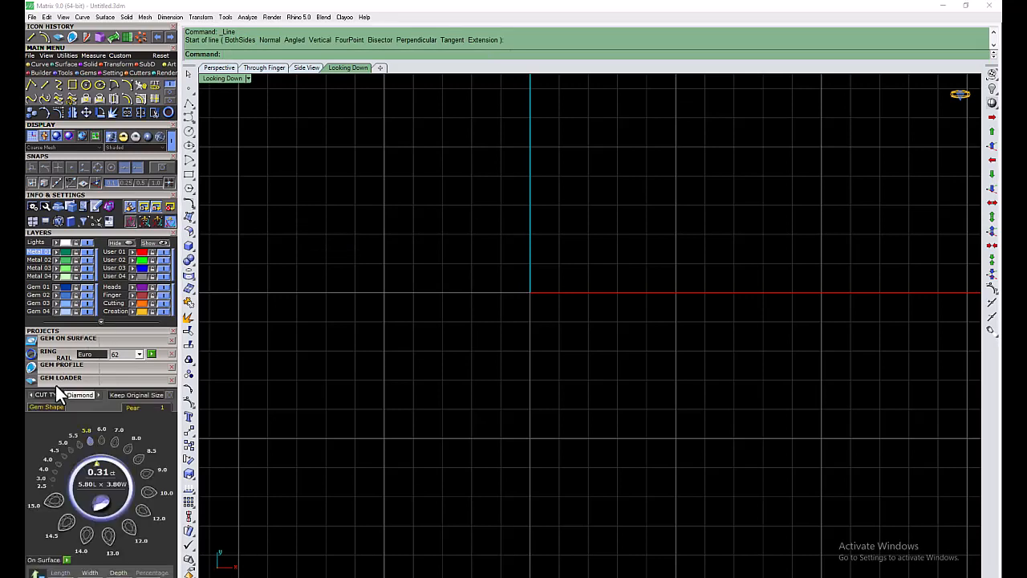
{"action": "left_click", "coordinate": [130, 449]}
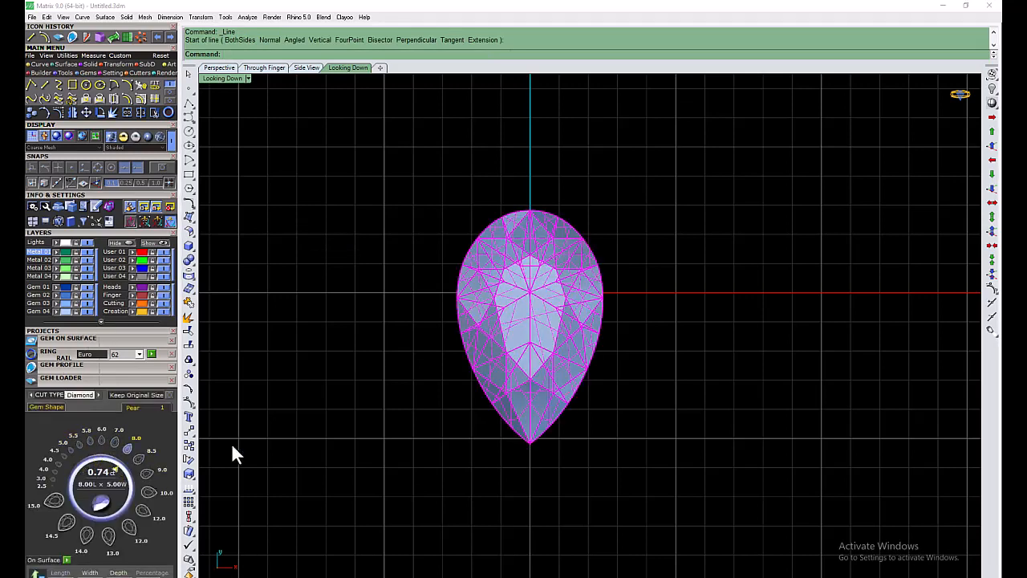
{"action": "left_click", "coordinate": [573, 297]}
{"action": "left_click", "coordinate": [50, 367]}
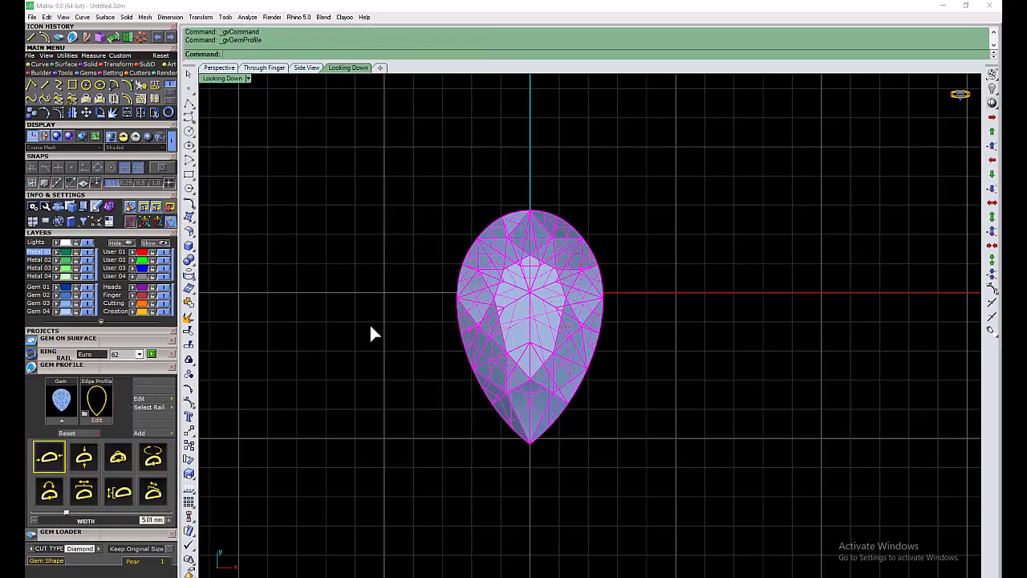
- Delete the diamond and scale its pear outline slightly shorter along its length
{"action": "left_click", "coordinate": [514, 300]}
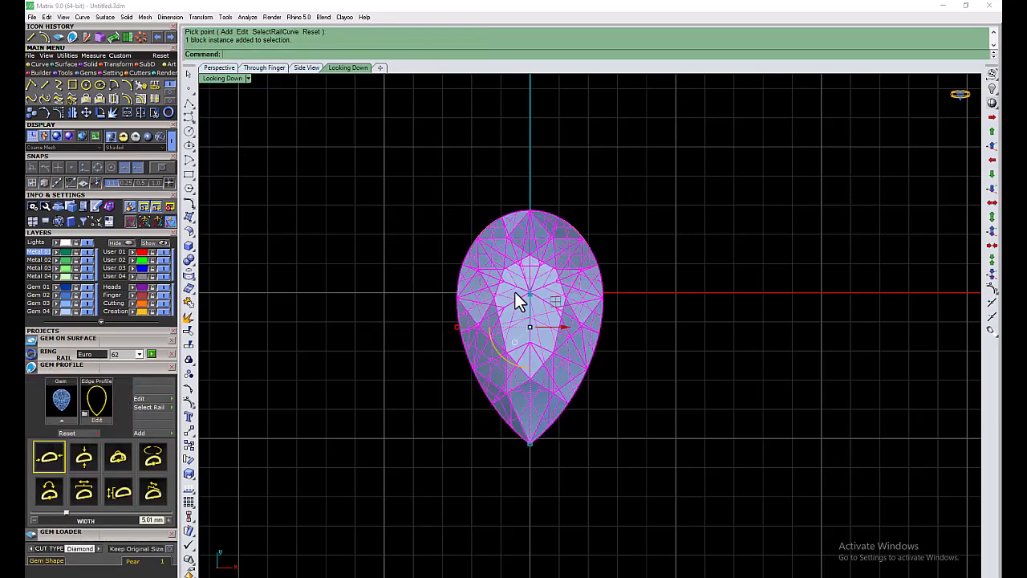
{"action": "key", "text": "Delete"}
{"action": "left_click", "coordinate": [541, 434]}
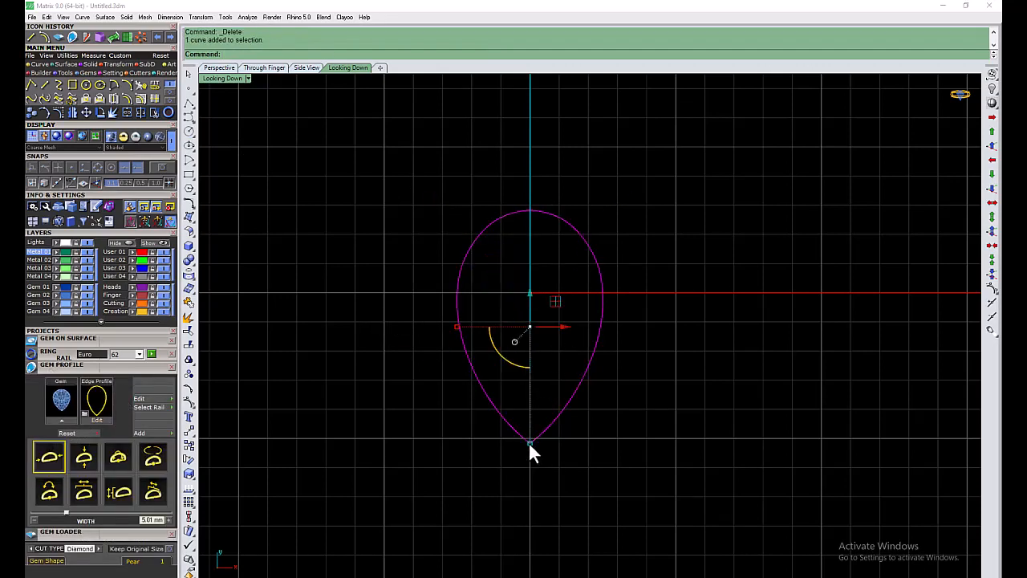
{"action": "left_click_drag", "start_coordinate": [530, 445], "coordinate": [532, 429]}
{"action": "left_click", "coordinate": [595, 383]}
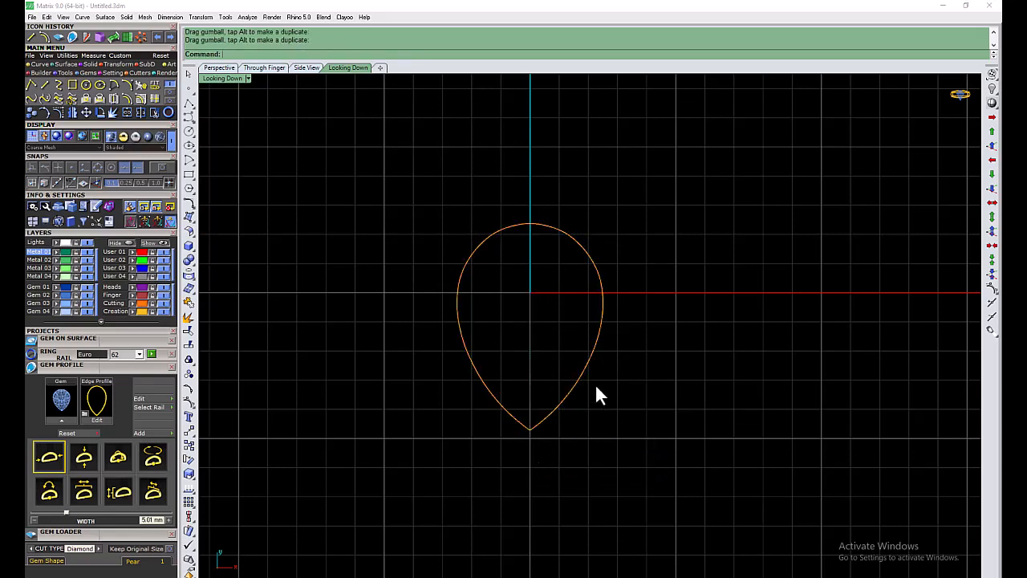
- Offset the pear outline inward by 1.3 with sharp corners
{"action": "left_click", "coordinate": [602, 308]}
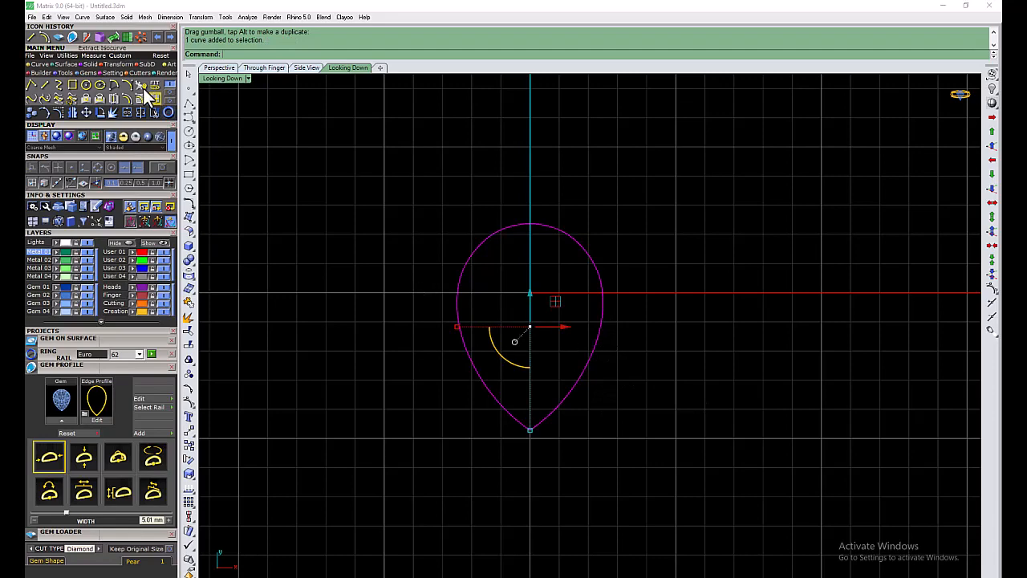
{"action": "left_click", "coordinate": [43, 37]}
{"action": "type", "text": "1.3"}
{"action": "key", "text": "Return"}
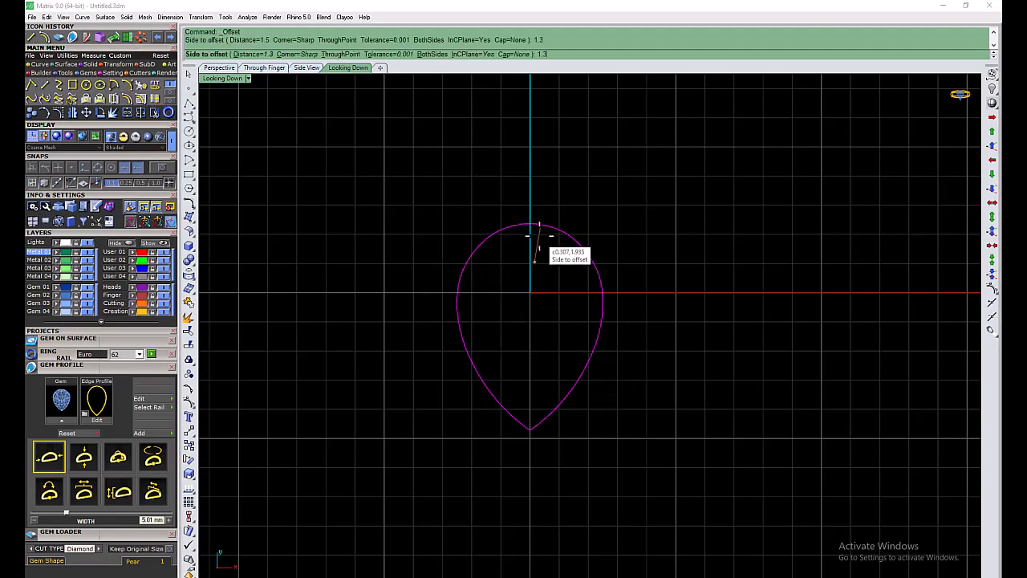
{"action": "left_click", "coordinate": [540, 239]}
{"action": "right_click_drag", "start_coordinate": [537, 384], "coordinate": [521, 401]}
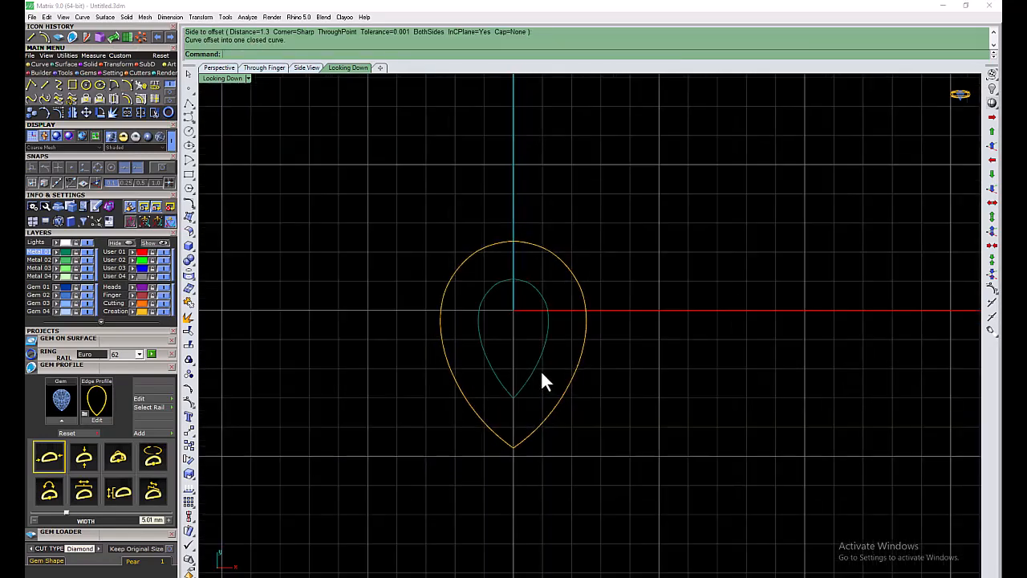
- Move both pear curves up along the vertical axis and rotate them clockwise so the pointed end aims down-left
{"action": "left_click_drag", "start_coordinate": [621, 239], "coordinate": [525, 314]}
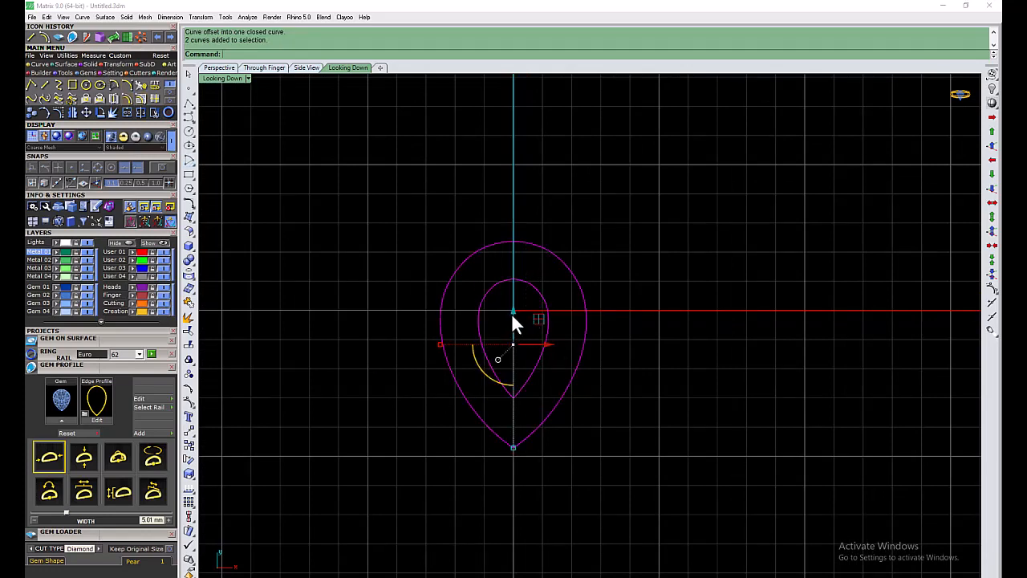
{"action": "left_click_drag", "start_coordinate": [514, 315], "coordinate": [514, 244]}
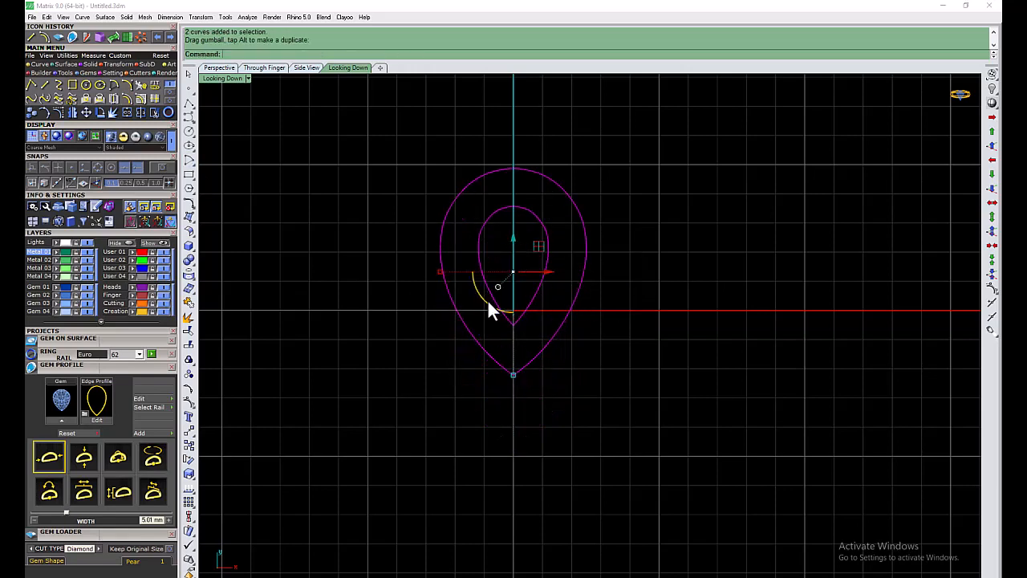
{"action": "left_click_drag", "start_coordinate": [488, 303], "coordinate": [533, 257]}
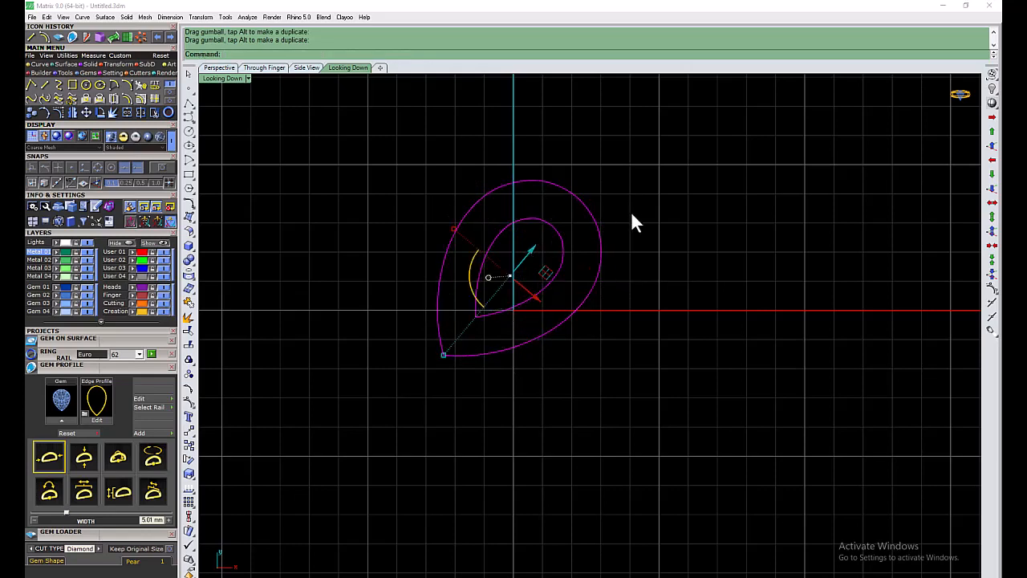
- Polar-array the tilted pear curves around the origin as 2 items over 360°, and shift the original pair slightly down to adjust the overlap
{"action": "left_click", "coordinate": [112, 64]}
{"action": "left_click", "coordinate": [142, 86]}
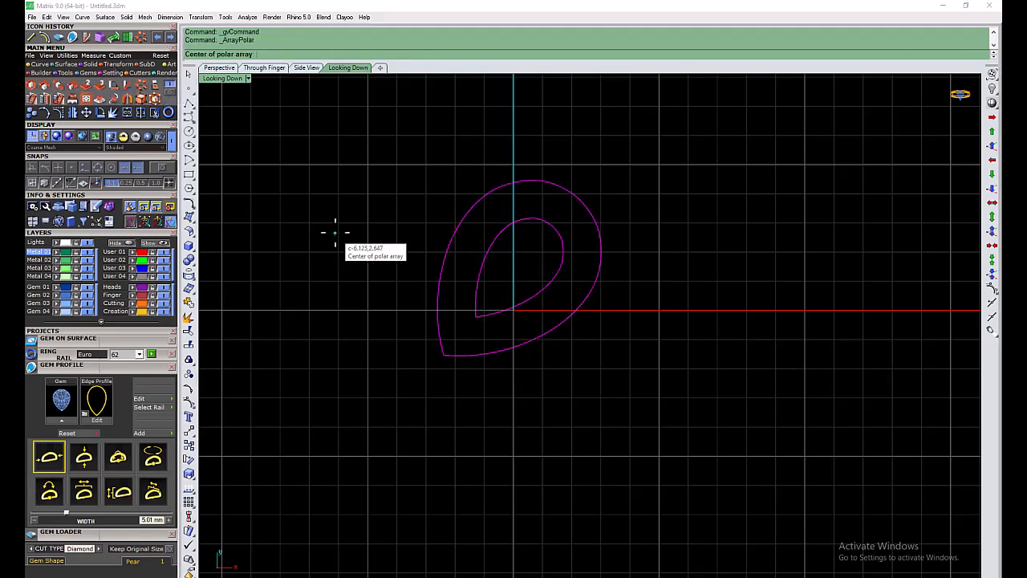
{"action": "type", "text": "0"}
{"action": "key", "text": "Return"}
{"action": "key", "text": "Return"}
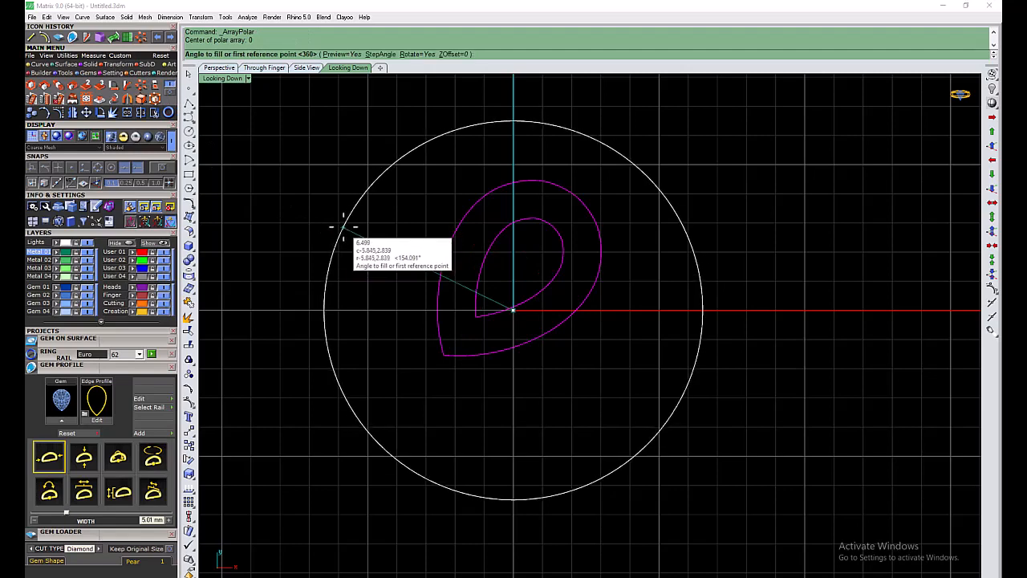
{"action": "key", "text": "Return"}
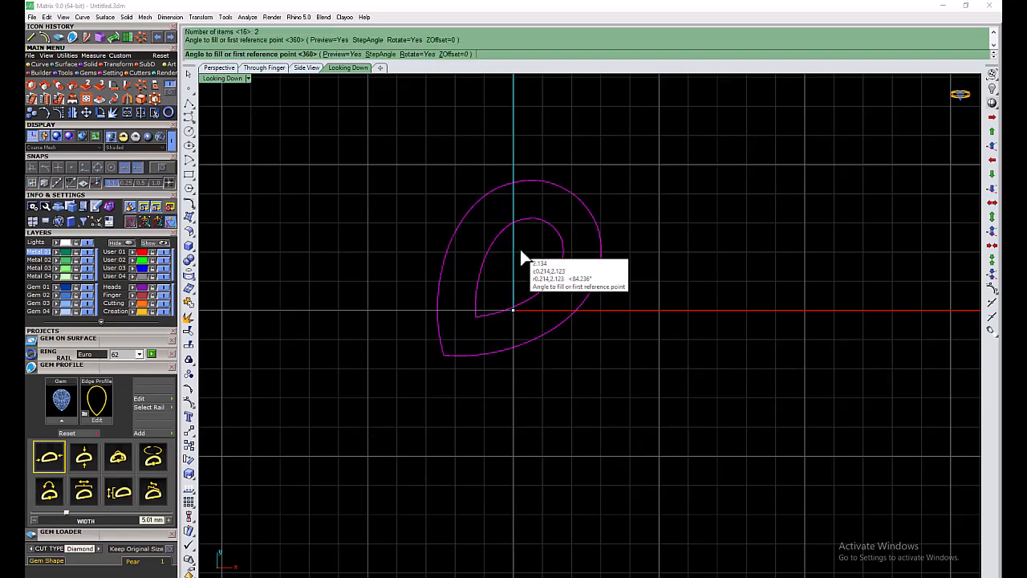
{"action": "key", "text": "Return"}
{"action": "left_click_drag", "start_coordinate": [621, 193], "coordinate": [518, 249]}
{"action": "left_click", "coordinate": [630, 188]}
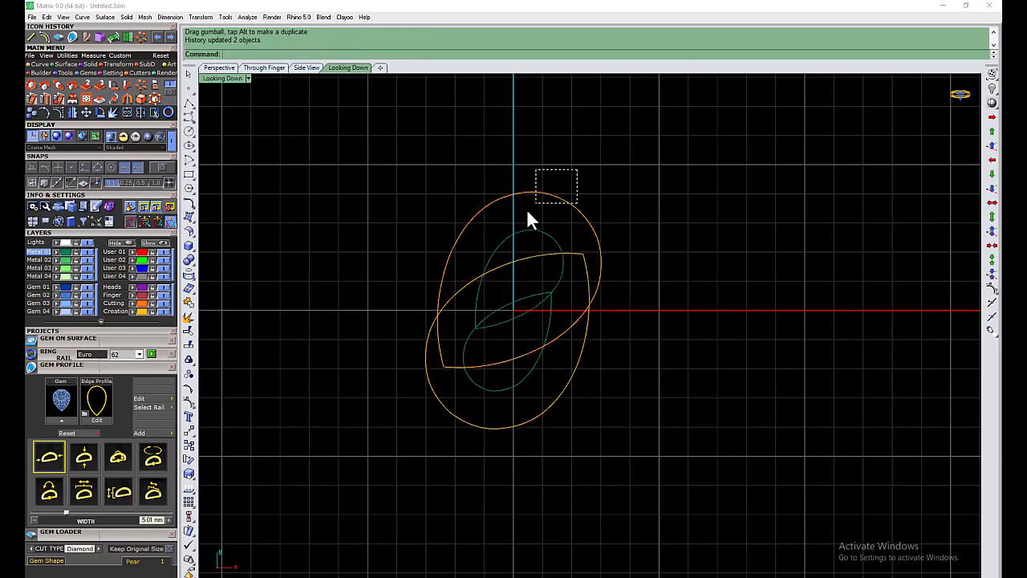
- Extrude the upper pair of pear curves to both sides as a solid band
{"action": "left_click_drag", "start_coordinate": [528, 213], "coordinate": [514, 244]}
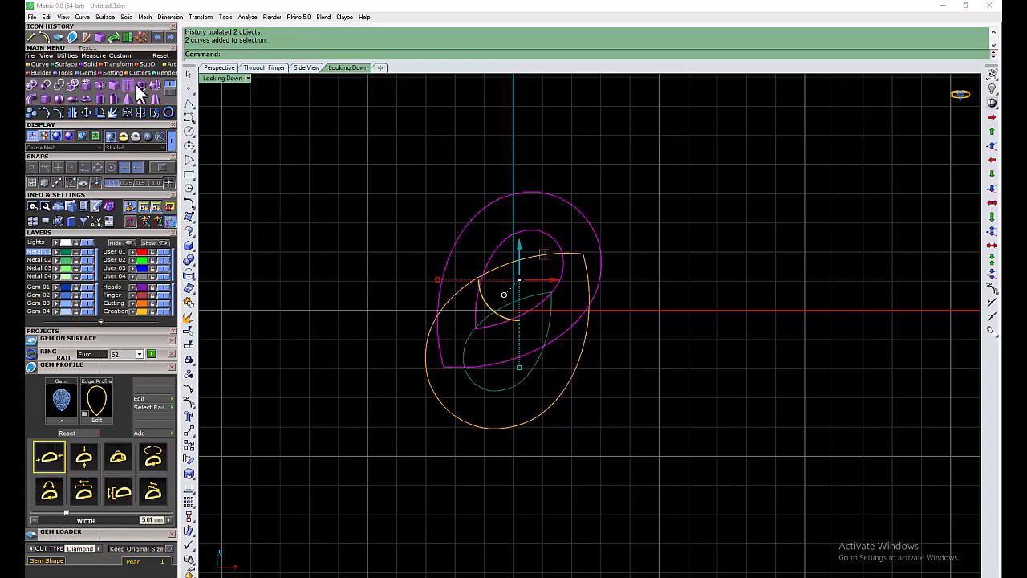
{"action": "left_click", "coordinate": [136, 84]}
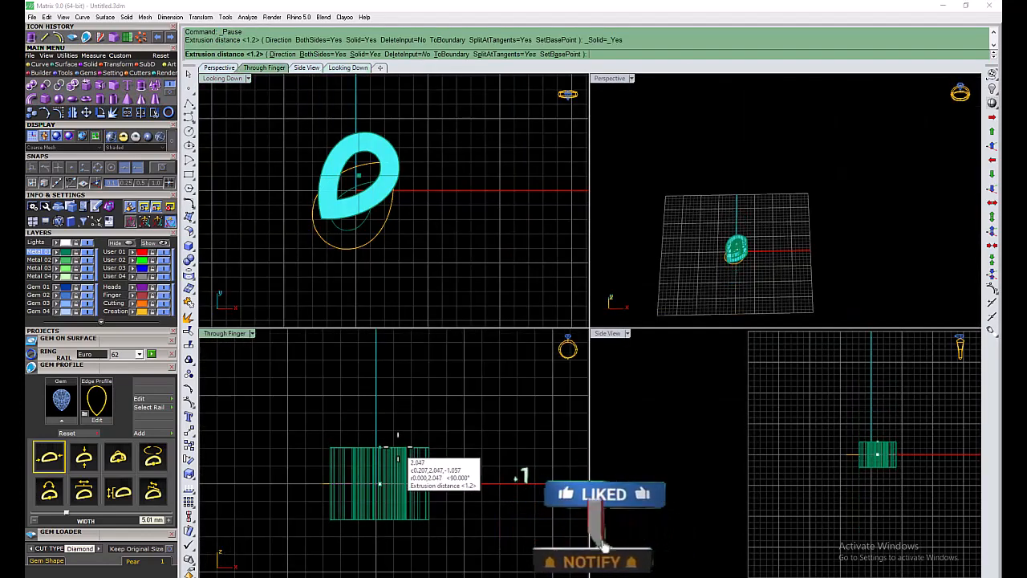
{"action": "left_click", "coordinate": [397, 455]}
{"action": "scroll", "coordinate": [367, 148], "scroll_direction": "up", "scroll_amount": 3}
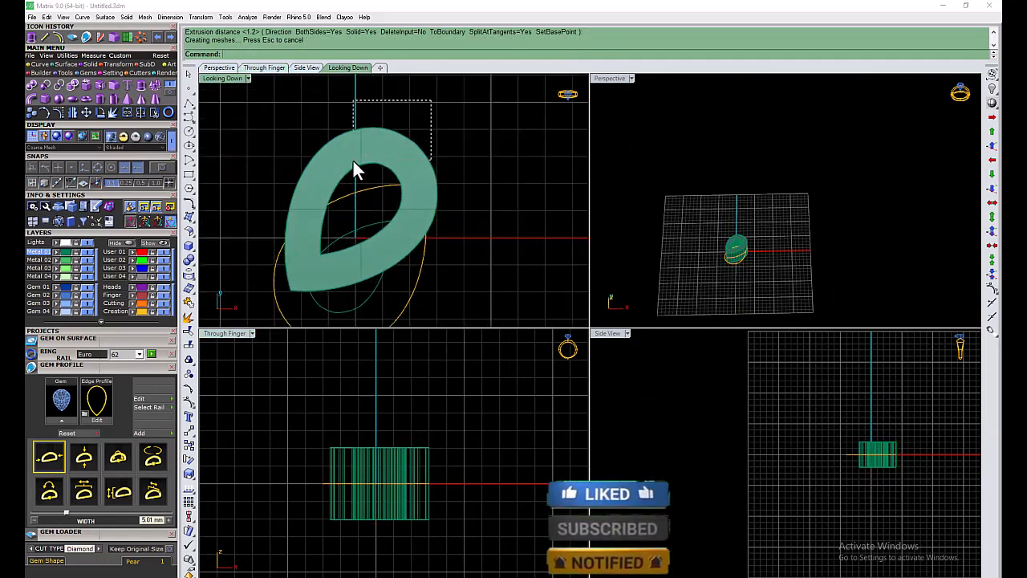
- Polar-array the extruded pear band and its curves around the origin 0 as 2 items over 360°
{"action": "double_click", "coordinate": [223, 78]}
{"action": "key", "text": "ctrl+a"}
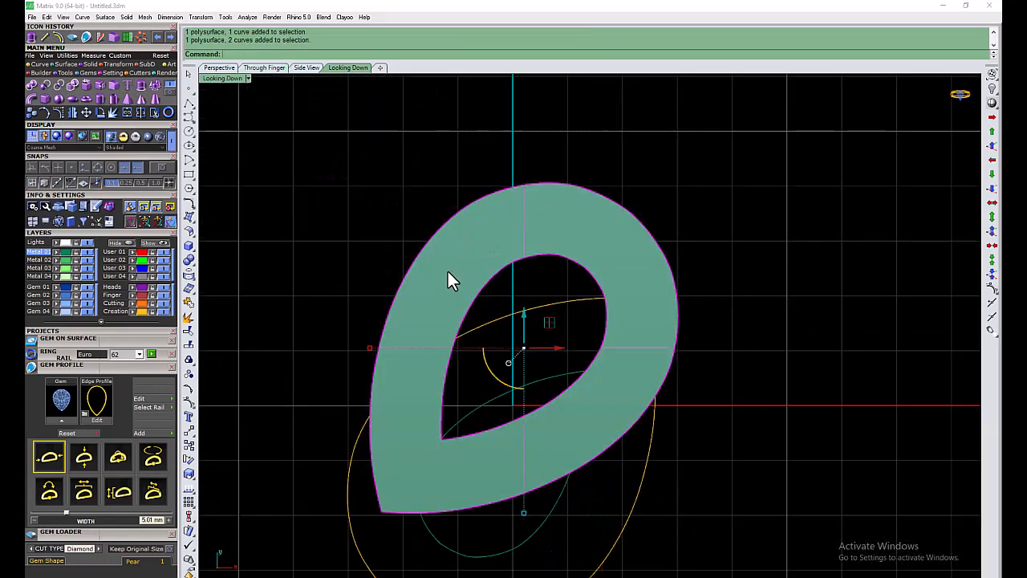
{"action": "scroll", "coordinate": [441, 274], "scroll_direction": "down", "scroll_amount": 3}
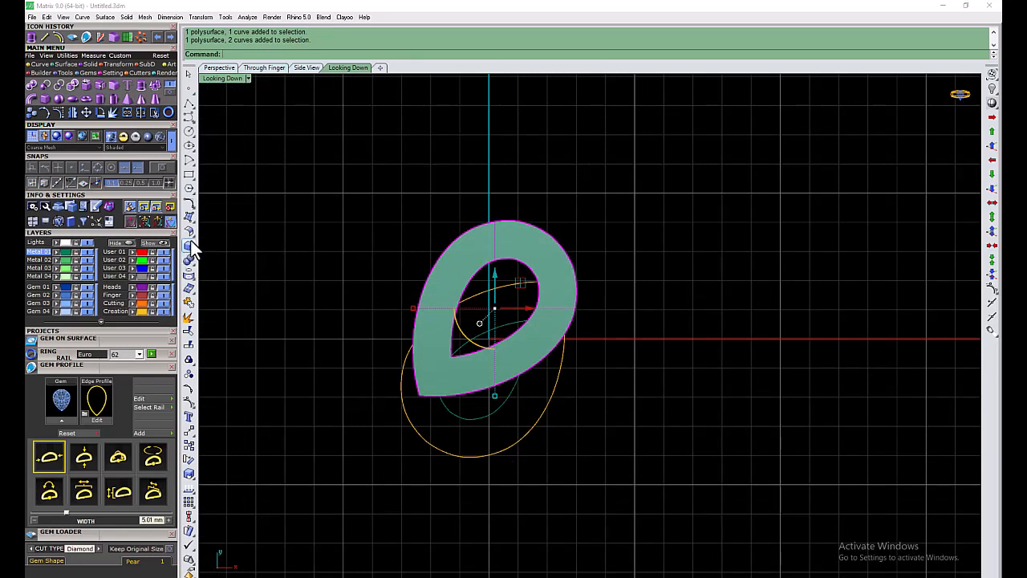
{"action": "left_click", "coordinate": [141, 38]}
{"action": "type", "text": "0"}
{"action": "key", "text": "Return"}
{"action": "key", "text": "Return"}
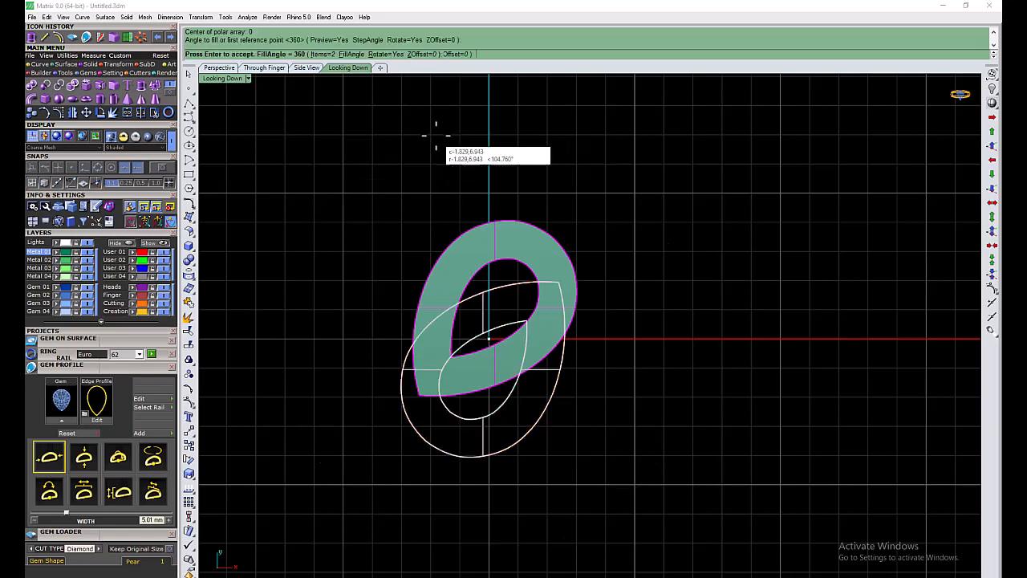
{"action": "key", "text": "Return"}
- Assign the upper pear link to layer User 02 and the lower link with its curves to layer User 04
{"action": "left_click", "coordinate": [141, 259]}
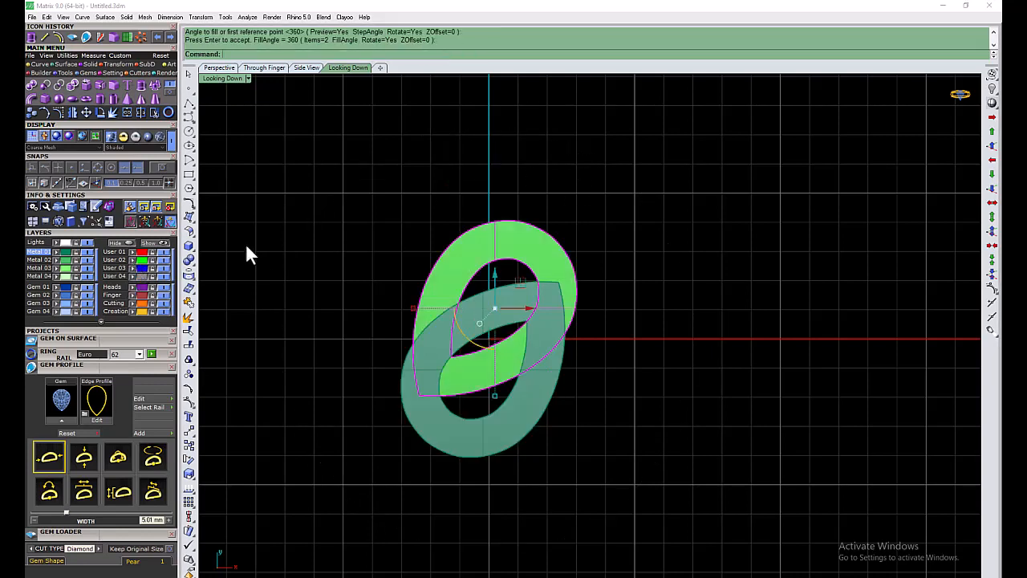
{"action": "left_click", "coordinate": [482, 338]}
{"action": "left_click_drag", "start_coordinate": [489, 454], "coordinate": [487, 454]}
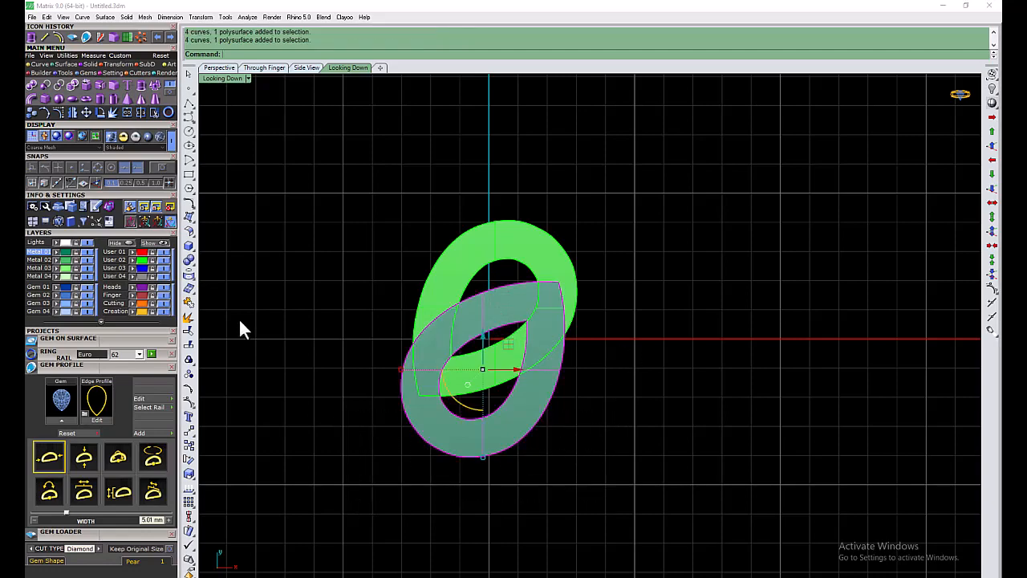
{"action": "left_click", "coordinate": [131, 275]}
- Apply a bounding-box CageEdit in World coordinates with default settings to the green link and its curves
{"action": "left_click_drag", "start_coordinate": [546, 199], "coordinate": [465, 276]}
{"action": "double_click", "coordinate": [222, 79]}
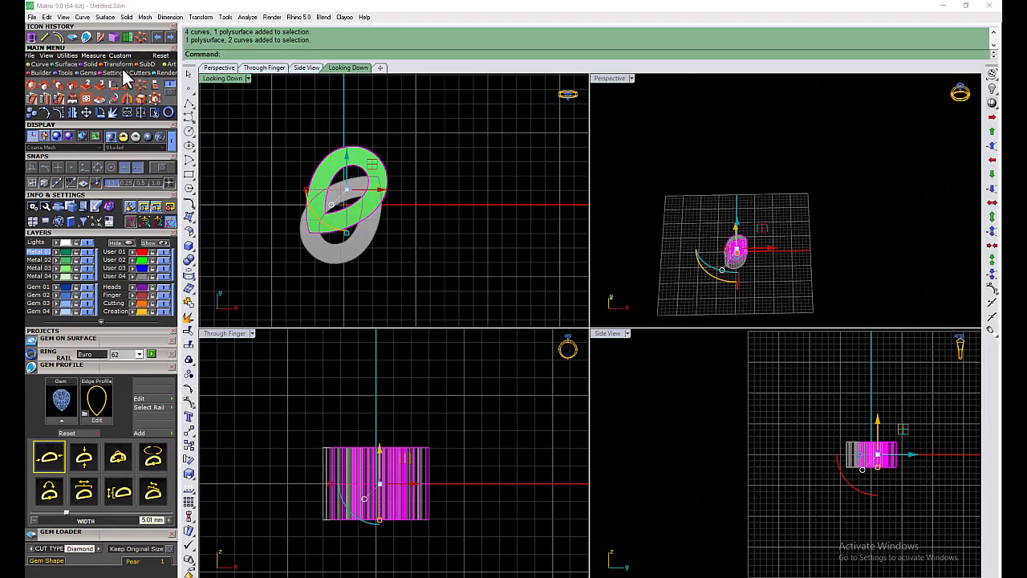
{"action": "left_click", "coordinate": [155, 100]}
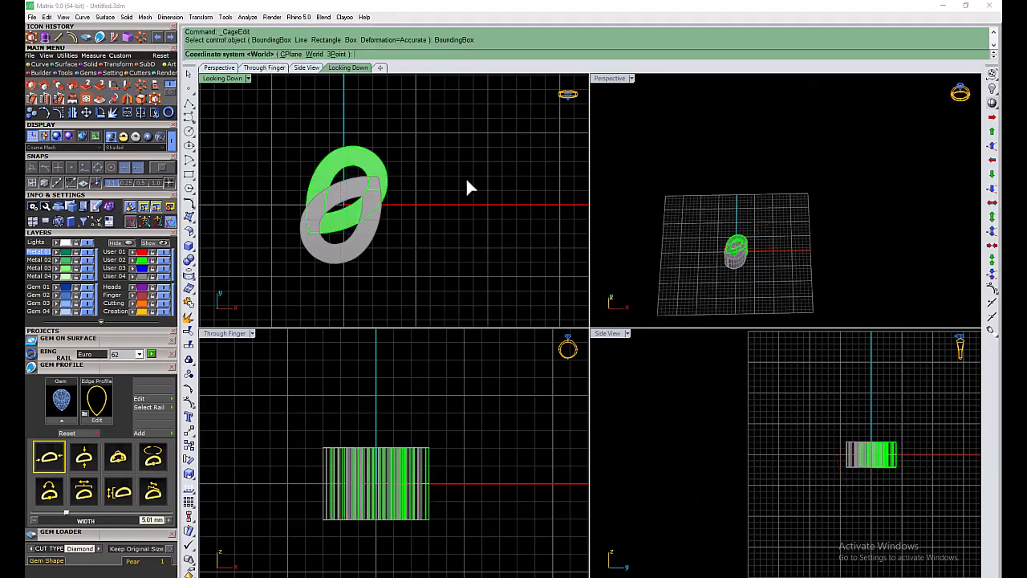
{"action": "key", "text": "Return"}
{"action": "key", "text": "Return"}
{"action": "key", "text": "Return"}
- Raise the cage points over the green link's upper half and lower the cage points around its lower-left corner
{"action": "scroll", "coordinate": [309, 160], "scroll_direction": "up", "scroll_amount": 2}
{"action": "left_click_drag", "start_coordinate": [267, 110], "coordinate": [481, 228]}
{"action": "scroll", "coordinate": [382, 474], "scroll_direction": "up", "scroll_amount": 2}
{"action": "left_click_drag", "start_coordinate": [381, 473], "coordinate": [494, 399]}
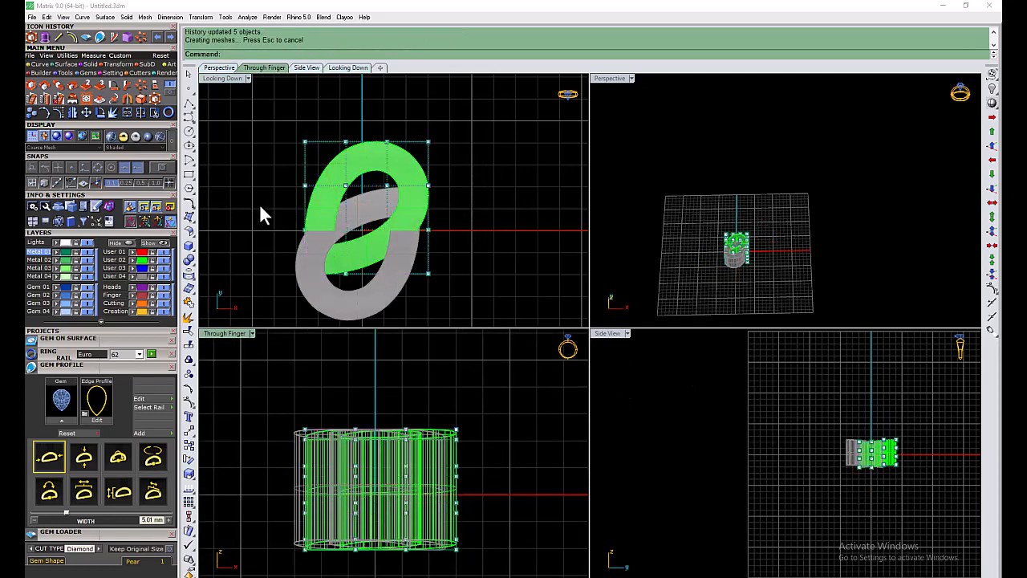
{"action": "left_click_drag", "start_coordinate": [260, 205], "coordinate": [374, 286]}
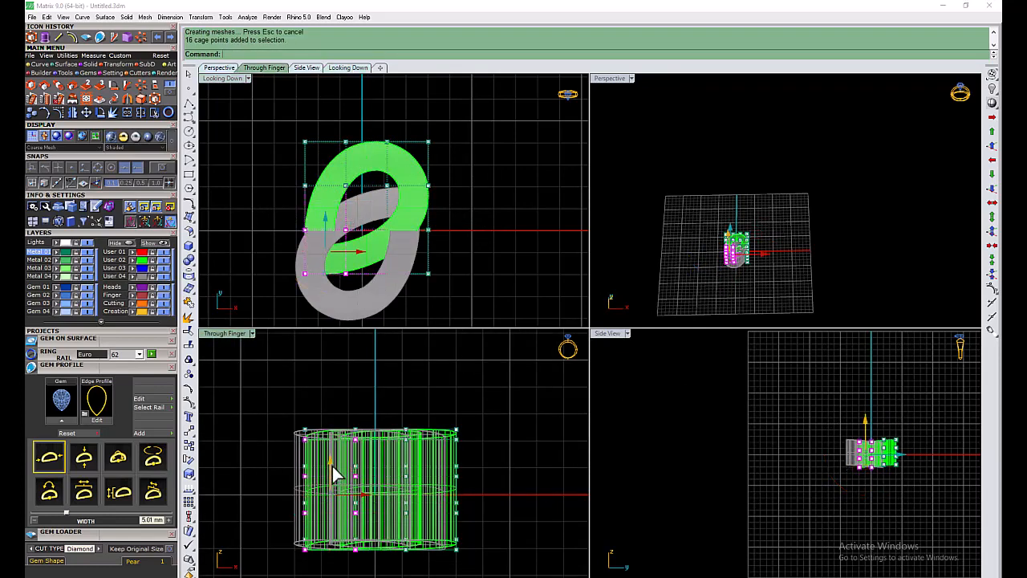
{"action": "left_click_drag", "start_coordinate": [335, 473], "coordinate": [344, 486]}
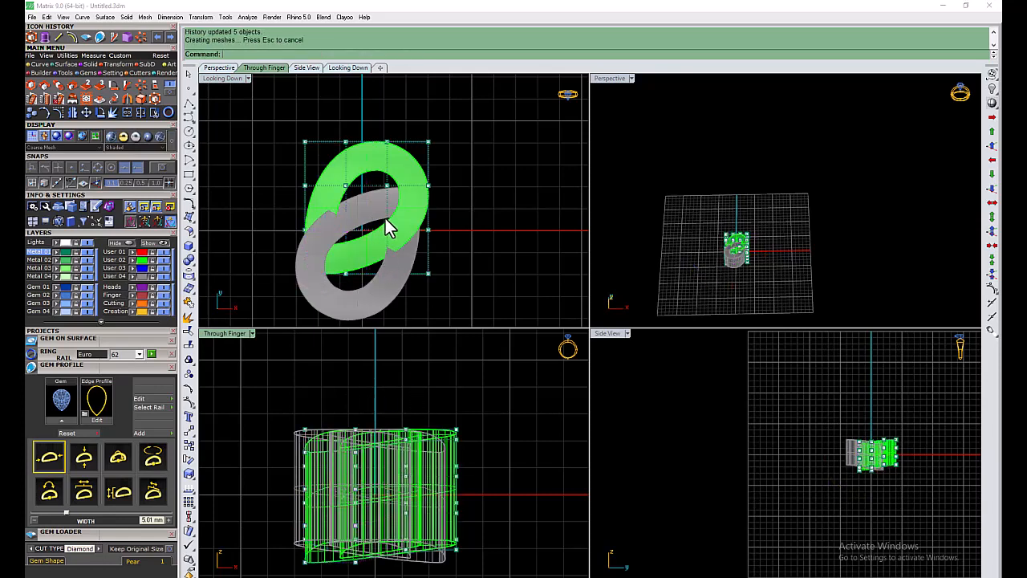
- Lower the two bottom rows of cage points on the green link, leaving out the left points of the upper of these rows
{"action": "scroll", "coordinate": [388, 228], "scroll_direction": "up", "scroll_amount": 2}
{"action": "left_click_drag", "start_coordinate": [240, 184], "coordinate": [467, 321]}
{"action": "scroll", "coordinate": [325, 228], "scroll_direction": "down", "scroll_amount": 1}
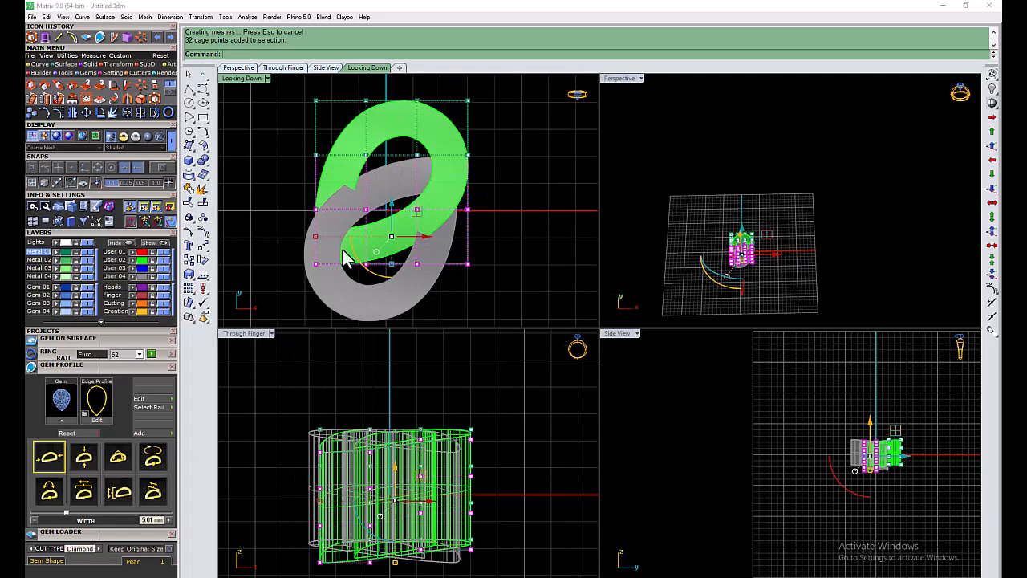
{"action": "scroll", "coordinate": [303, 213], "scroll_direction": "down", "scroll_amount": 1}
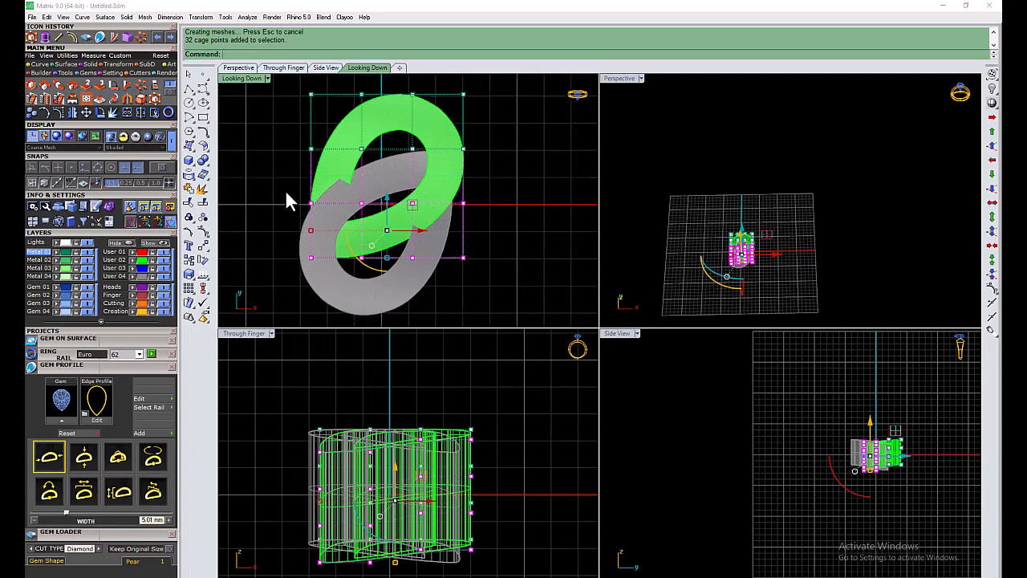
{"action": "left_click_drag", "start_coordinate": [284, 186], "coordinate": [375, 219], "text": "ctrl"}
{"action": "left_click_drag", "start_coordinate": [396, 468], "coordinate": [396, 481]}
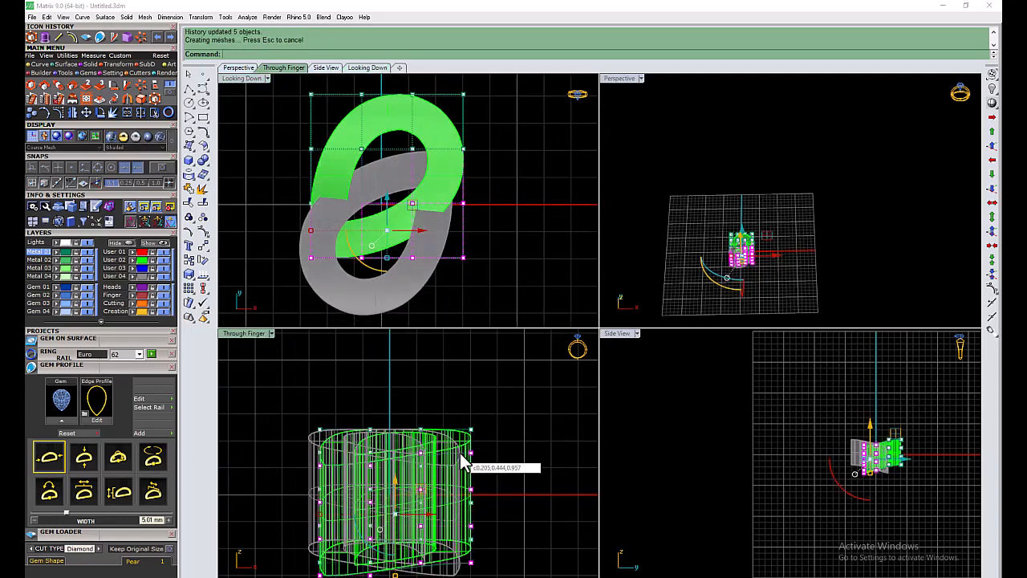
- Fine-tune the height of the selected cage points in perspective while checking how the two links interlock
{"action": "double_click", "coordinate": [621, 79]}
{"action": "scroll", "coordinate": [501, 401], "scroll_direction": "up", "scroll_amount": 5}
{"action": "scroll", "coordinate": [502, 394], "scroll_direction": "down", "scroll_amount": 5}
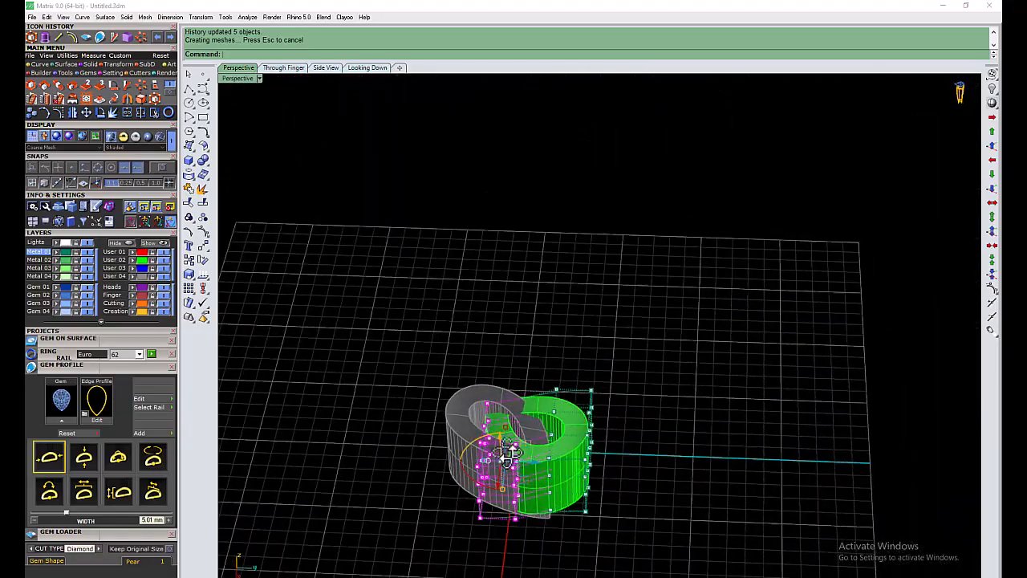
{"action": "scroll", "coordinate": [489, 437], "scroll_direction": "up", "scroll_amount": 5}
{"action": "mouse_move", "coordinate": [489, 441]}
{"action": "right_mouse_down"}
{"action": "mouse_move", "coordinate": [493, 393]}
{"action": "mouse_move", "coordinate": [532, 394]}
{"action": "mouse_move", "coordinate": [485, 458]}
{"action": "right_mouse_up"}
{"action": "left_click_drag", "start_coordinate": [486, 441], "coordinate": [489, 421]}
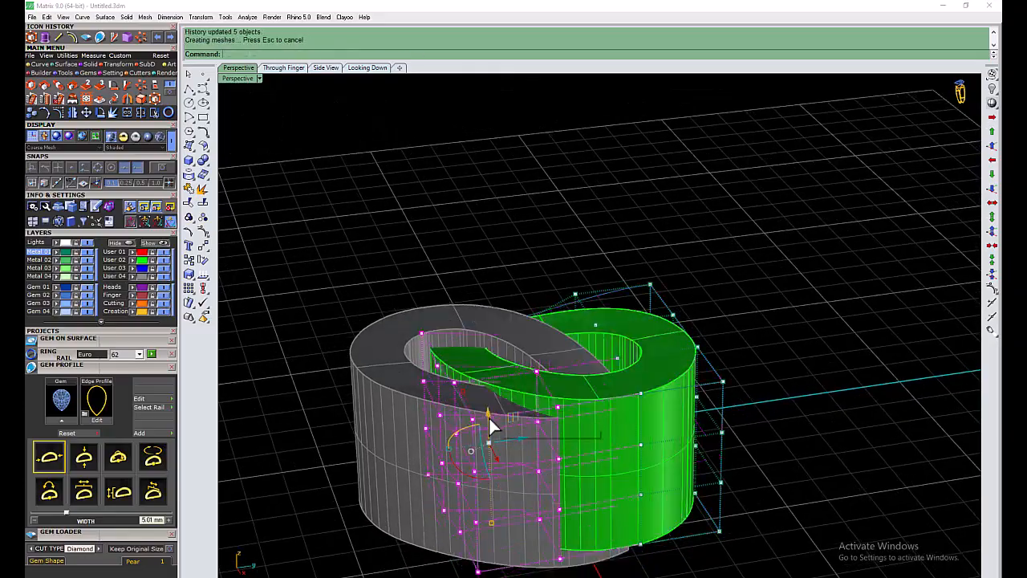
{"action": "mouse_move", "coordinate": [497, 402]}
{"action": "right_mouse_down"}
{"action": "mouse_move", "coordinate": [537, 409]}
{"action": "mouse_move", "coordinate": [562, 454]}
{"action": "mouse_move", "coordinate": [489, 424]}
{"action": "mouse_move", "coordinate": [559, 362]}
{"action": "mouse_move", "coordinate": [484, 395]}
{"action": "mouse_move", "coordinate": [408, 394]}
{"action": "mouse_move", "coordinate": [497, 408]}
{"action": "mouse_move", "coordinate": [459, 420]}
{"action": "mouse_move", "coordinate": [489, 419]}
{"action": "right_mouse_up"}
{"action": "left_click_drag", "start_coordinate": [490, 418], "coordinate": [484, 421]}
{"action": "right_click_drag", "start_coordinate": [484, 420], "coordinate": [502, 363]}
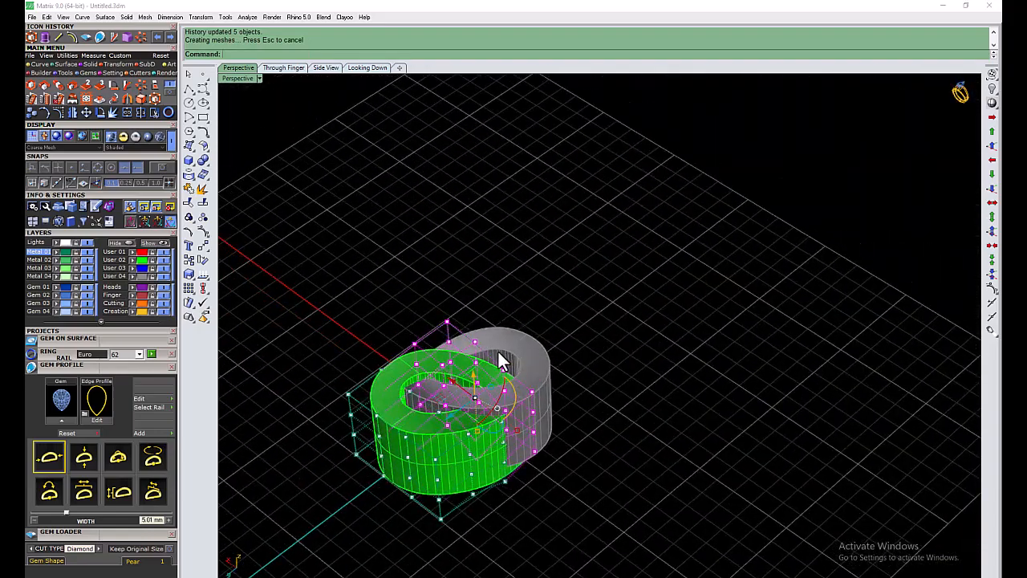
- Delete the editing cage around the green link and return to the four-view layout
{"action": "left_click", "coordinate": [443, 334]}
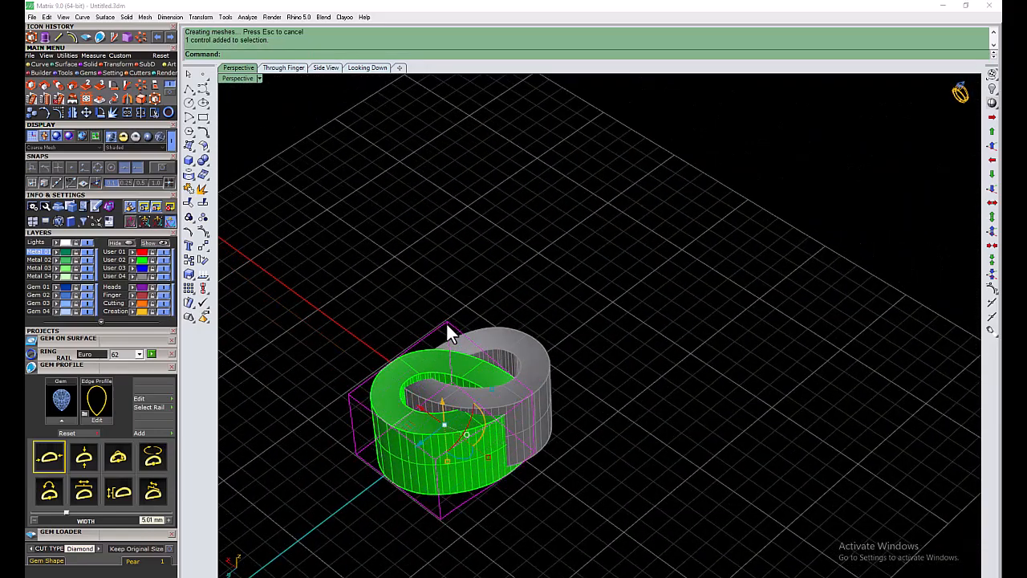
{"action": "key", "text": "Delete"}
{"action": "double_click", "coordinate": [242, 80]}
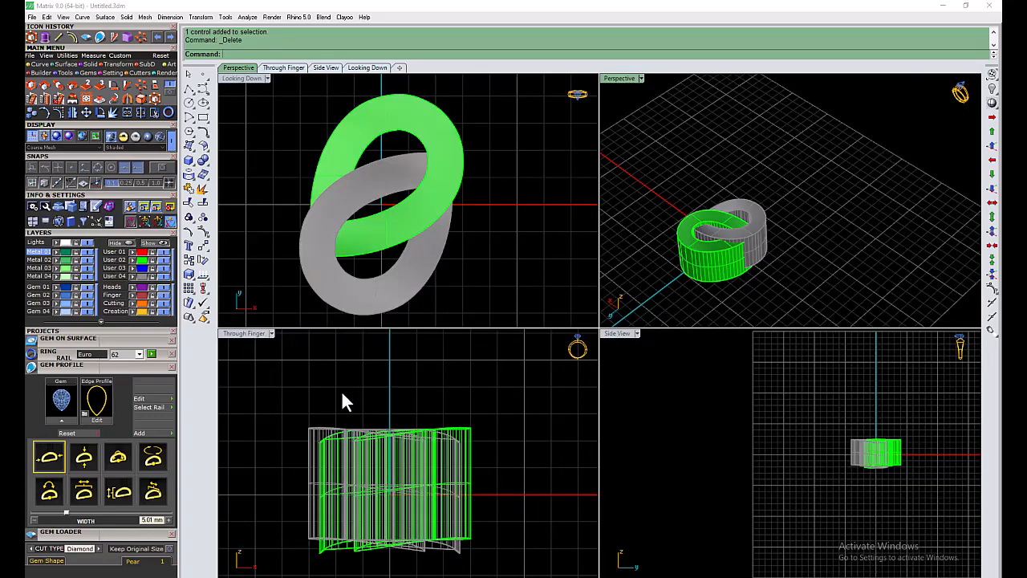
- Create a solid box that encloses the part of both links lying below the horizontal base plane
{"action": "left_click", "coordinate": [88, 64]}
{"action": "left_click", "coordinate": [46, 97]}
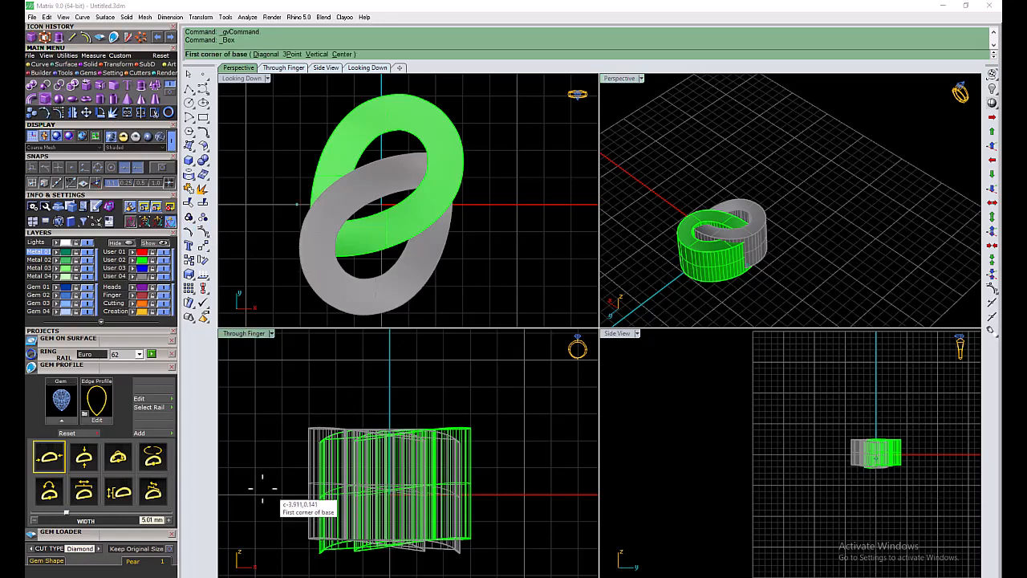
{"action": "left_click", "coordinate": [254, 495]}
{"action": "left_click", "coordinate": [534, 564]}
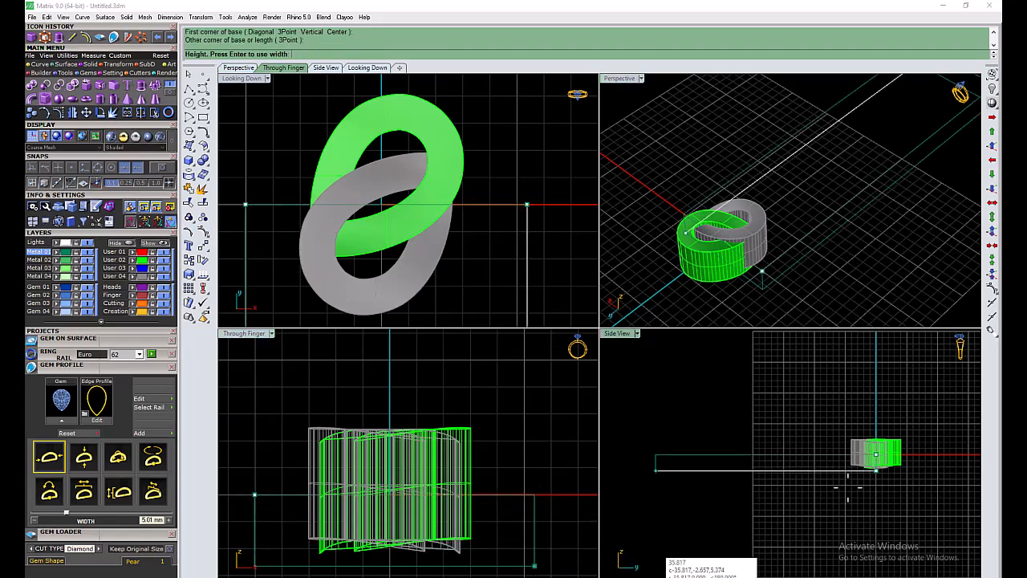
{"action": "left_click", "coordinate": [947, 467]}
{"action": "left_click", "coordinate": [891, 470]}
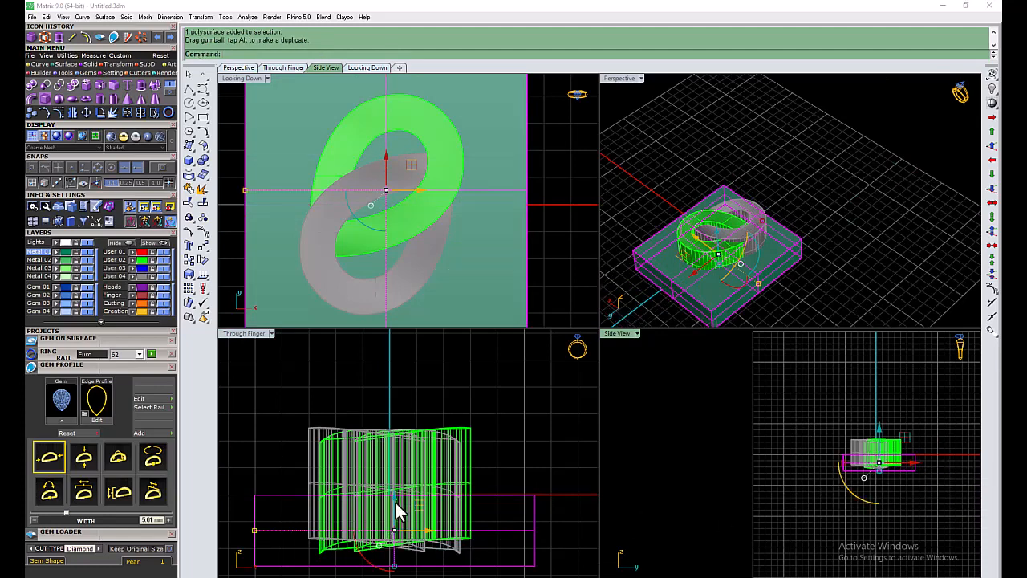
- Center both link solids on the origin in X, Y and Z by their bounding box, leaving the box in place
{"action": "left_click", "coordinate": [503, 457]}
{"action": "left_click_drag", "start_coordinate": [505, 463], "coordinate": [291, 462]}
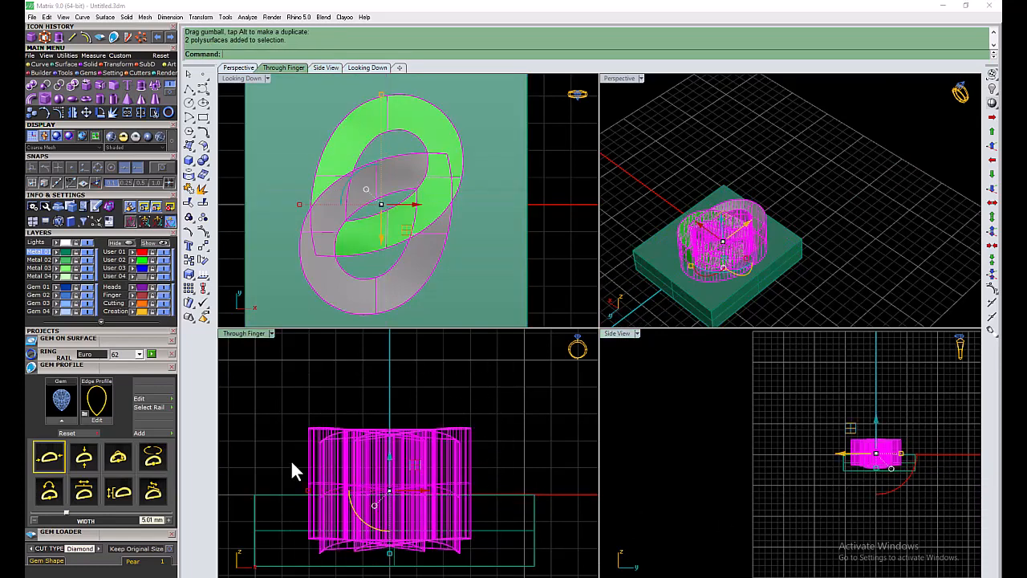
{"action": "key", "text": "F5"}
{"action": "left_click", "coordinate": [519, 487]}
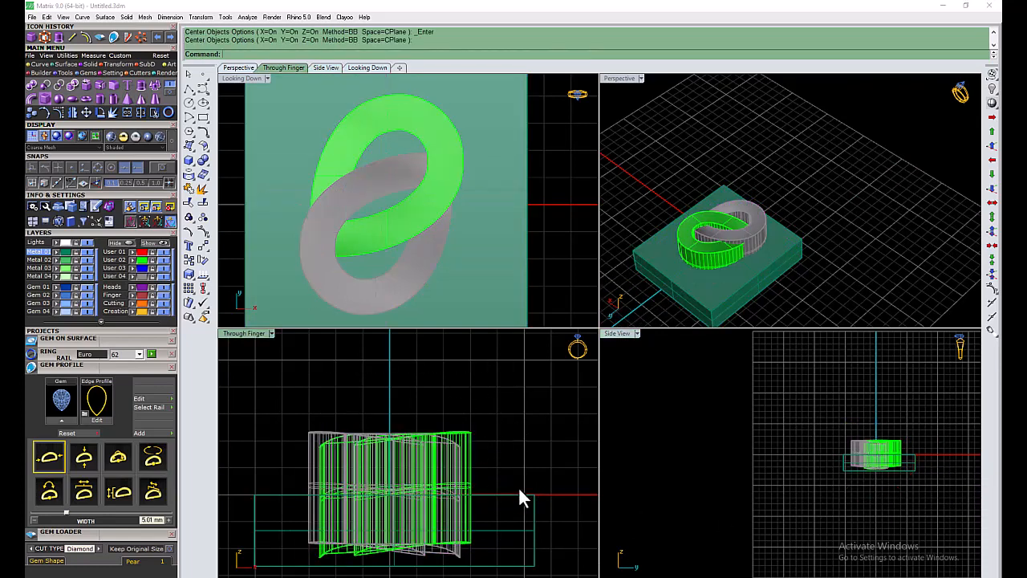
- Subtract the box from both links with Boolean Difference and check the trimmed links in perspective
{"action": "left_click", "coordinate": [45, 87]}
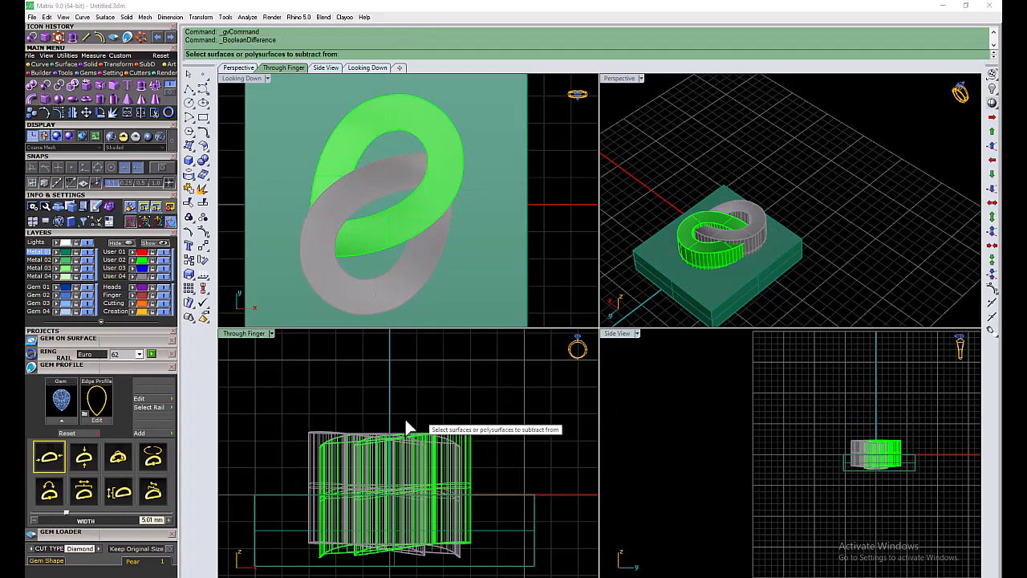
{"action": "left_click_drag", "start_coordinate": [405, 417], "coordinate": [299, 452]}
{"action": "key", "text": "Return"}
{"action": "left_click", "coordinate": [534, 518]}
{"action": "key", "text": "Return"}
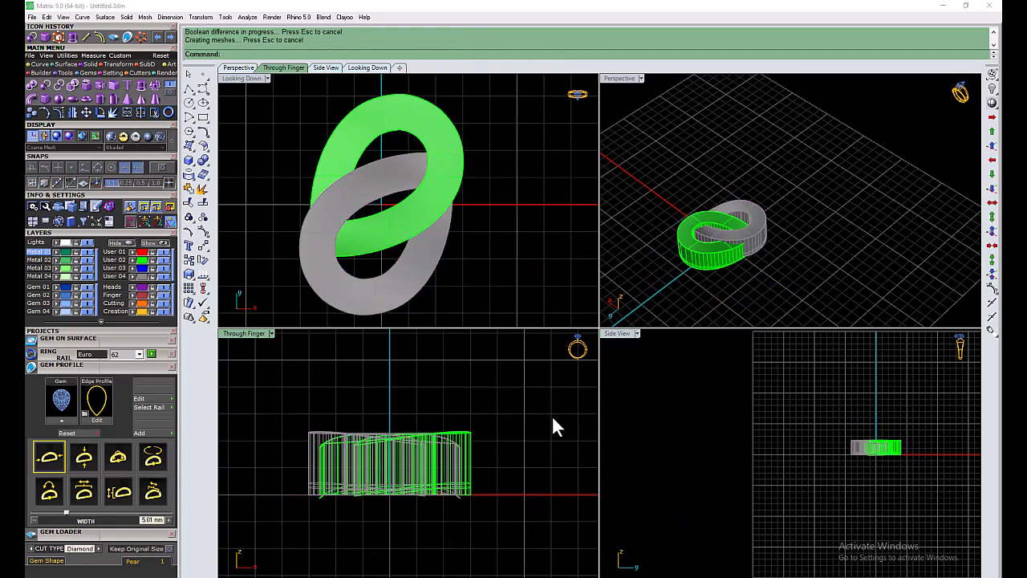
{"action": "left_click", "coordinate": [630, 79]}
{"action": "double_click", "coordinate": [619, 77]}
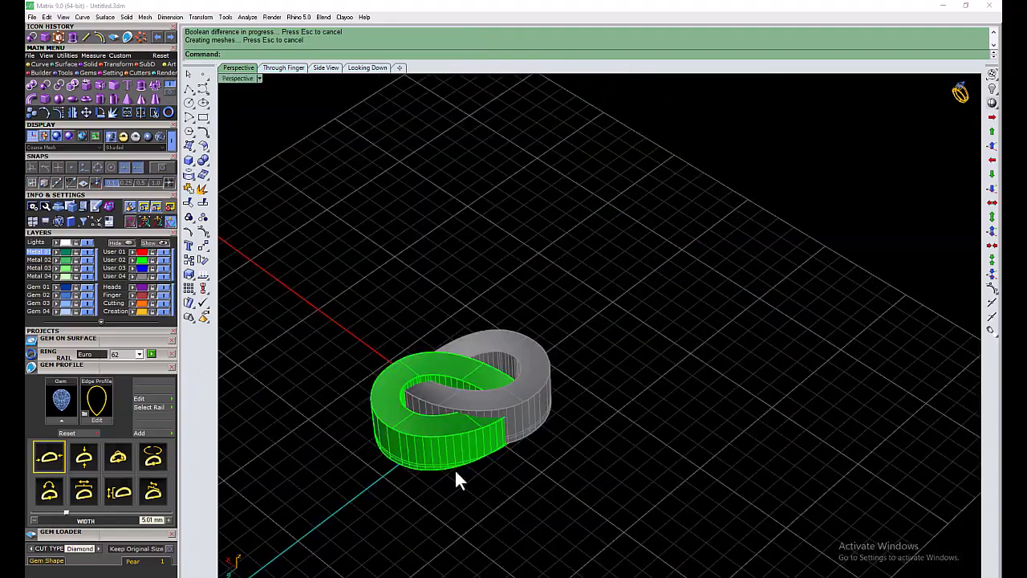
{"action": "right_click_drag", "start_coordinate": [457, 476], "coordinate": [511, 476]}
{"action": "scroll", "coordinate": [389, 386], "scroll_direction": "up", "scroll_amount": 10}
{"action": "scroll", "coordinate": [389, 386], "scroll_direction": "down", "scroll_amount": 6}
{"action": "double_click", "coordinate": [238, 80]}
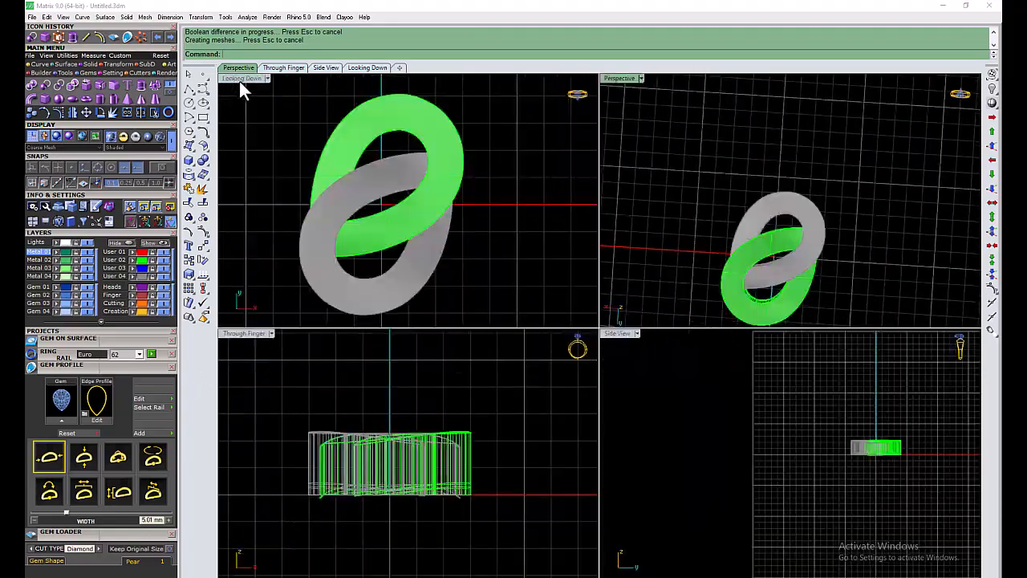
- Draw a line along the X axis from the origin with BothSides, using 62/2 as the length per side
{"action": "double_click", "coordinate": [233, 79]}
{"action": "scroll", "coordinate": [326, 255], "scroll_direction": "down", "scroll_amount": 14}
{"action": "right_click_drag", "start_coordinate": [338, 281], "coordinate": [525, 317]}
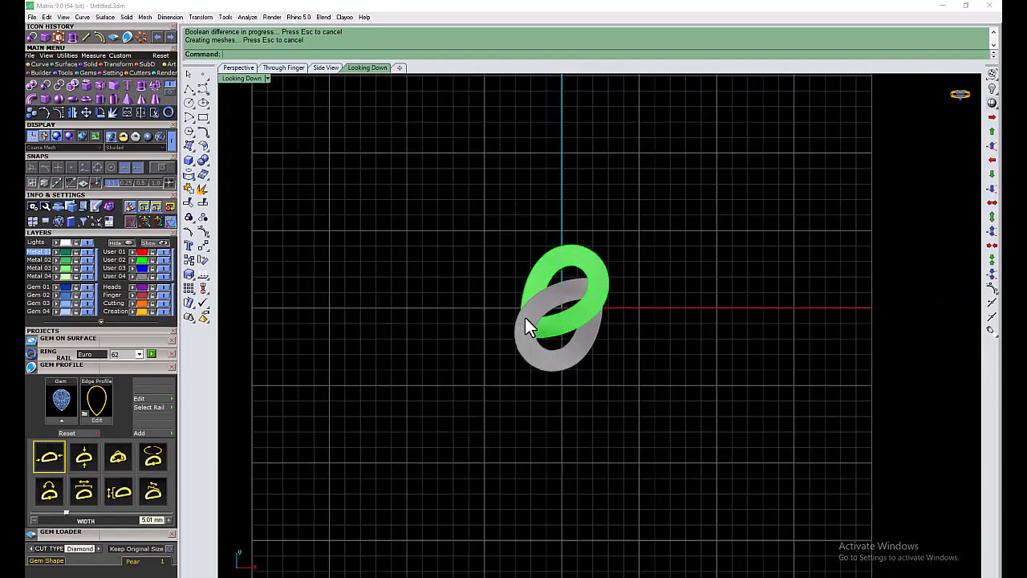
{"action": "scroll", "coordinate": [518, 321], "scroll_direction": "up", "scroll_amount": 3}
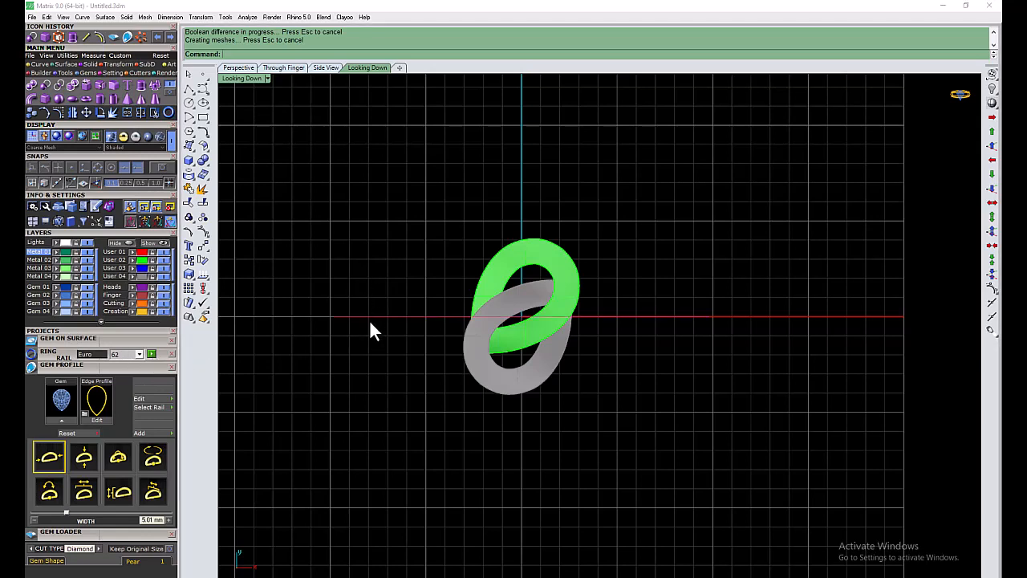
{"action": "left_click", "coordinate": [39, 64]}
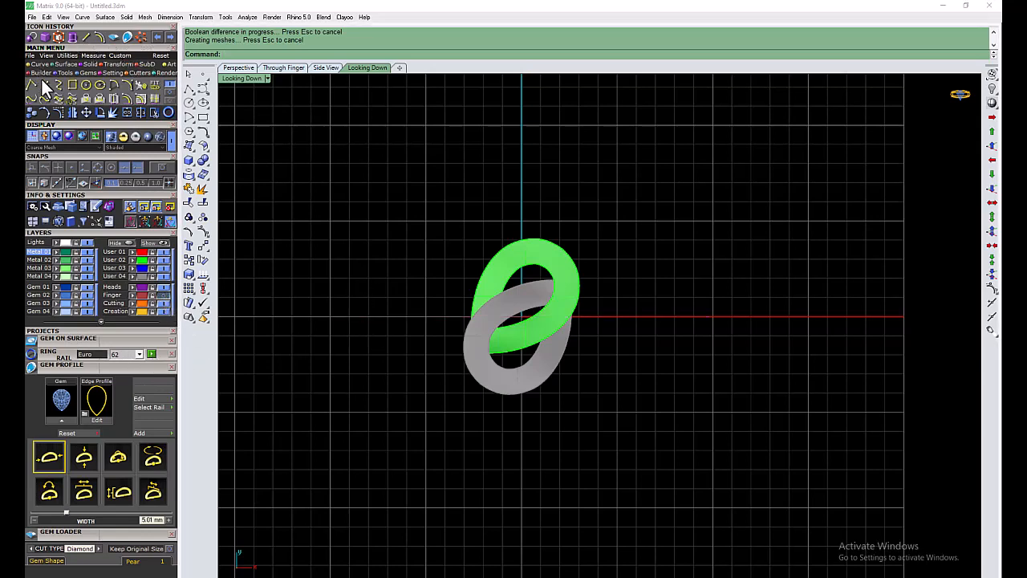
{"action": "left_click", "coordinate": [32, 84]}
{"action": "type", "text": "0"}
{"action": "key", "text": "Return"}
{"action": "left_click", "coordinate": [240, 51]}
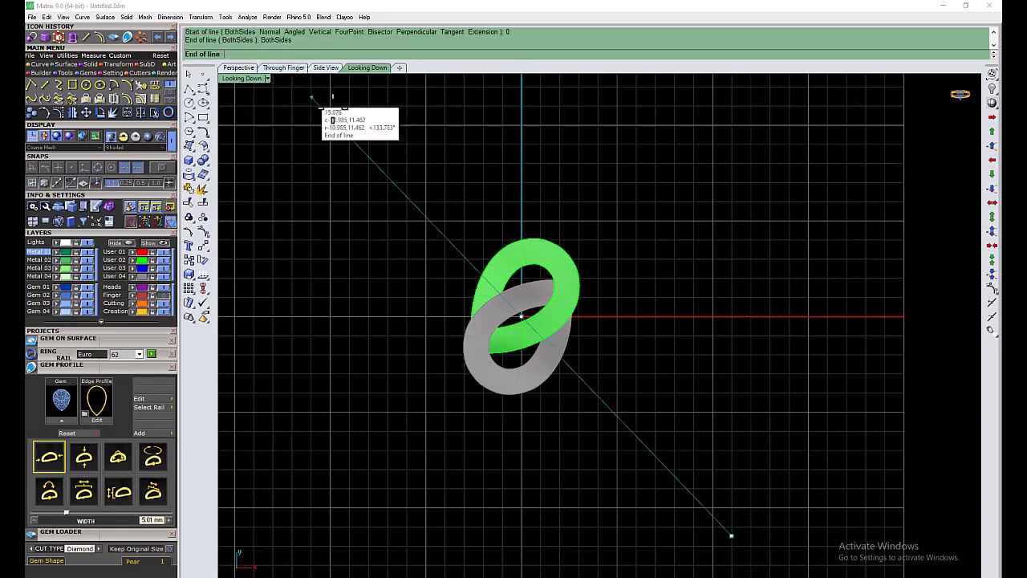
{"action": "type", "text": "62/2"}
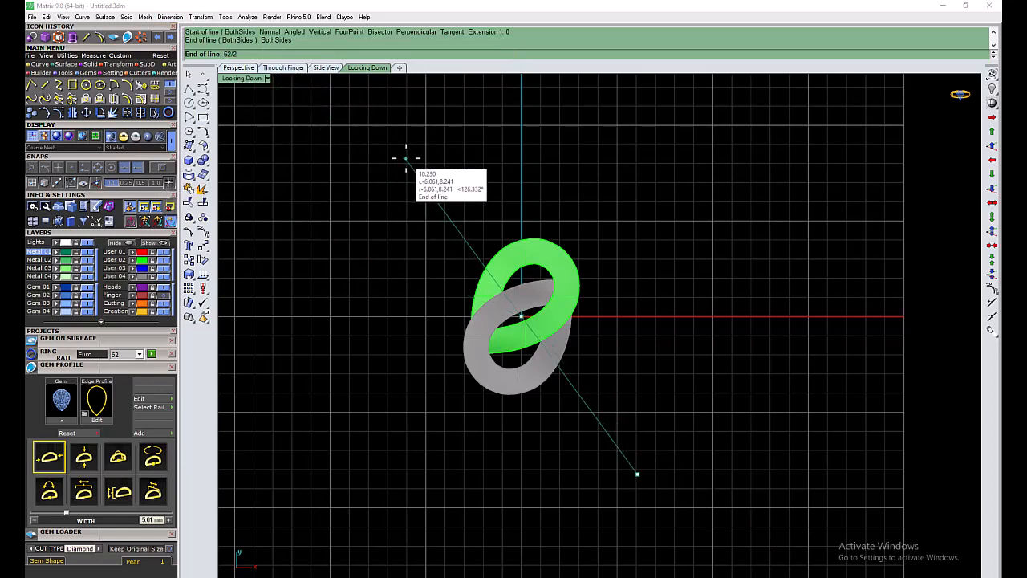
{"action": "key", "text": "Return"}
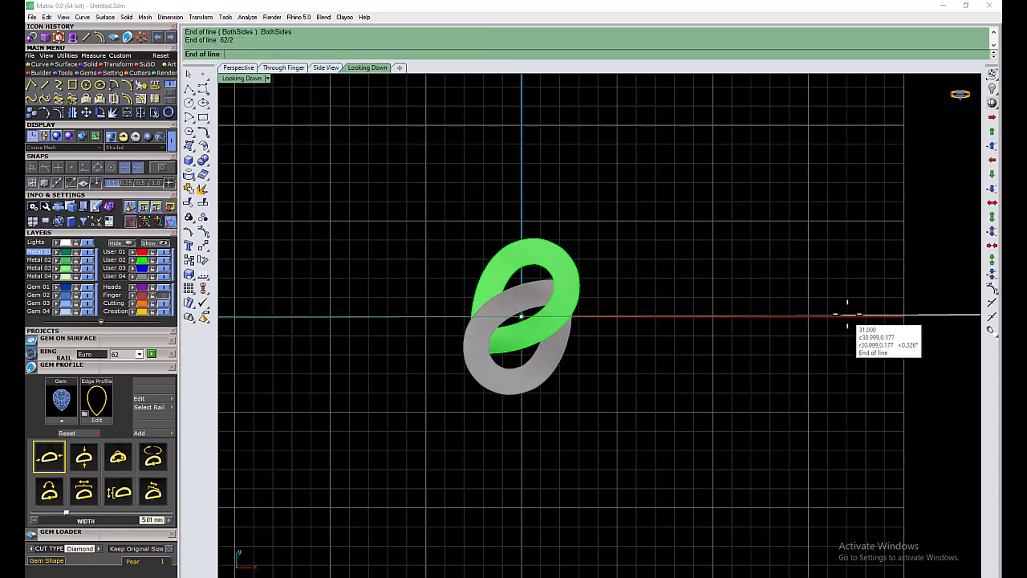
{"action": "left_click", "coordinate": [856, 317]}
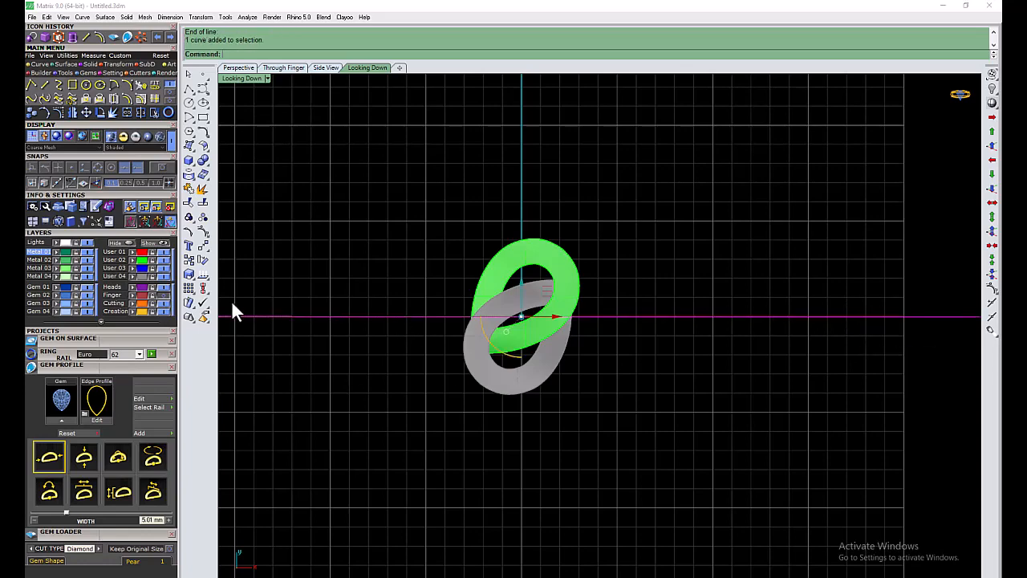
- Assign the line to the blue User 03 layer and show the Finger layer with the ring rail in perspective
{"action": "scroll", "coordinate": [464, 236], "scroll_direction": "down", "scroll_amount": 5}
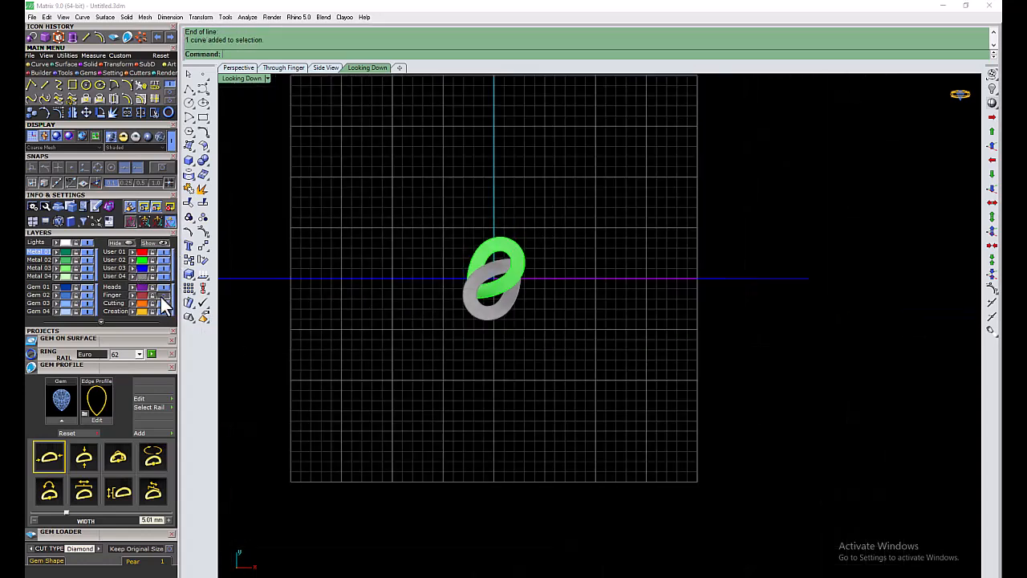
{"action": "double_click", "coordinate": [237, 79]}
{"action": "scroll", "coordinate": [722, 189], "scroll_direction": "down", "scroll_amount": 3}
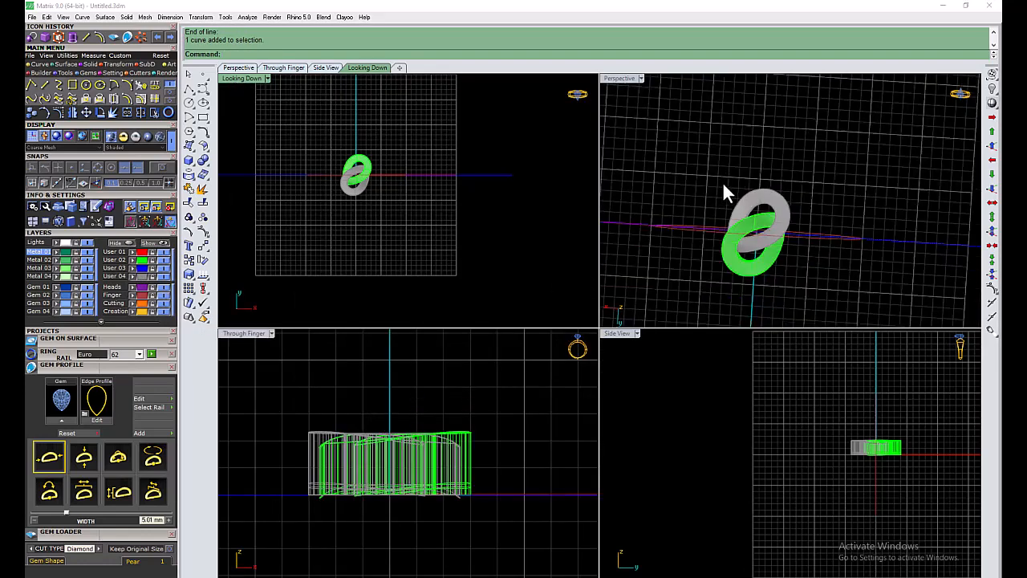
{"action": "double_click", "coordinate": [622, 78]}
{"action": "right_click_drag", "start_coordinate": [582, 419], "coordinate": [493, 325]}
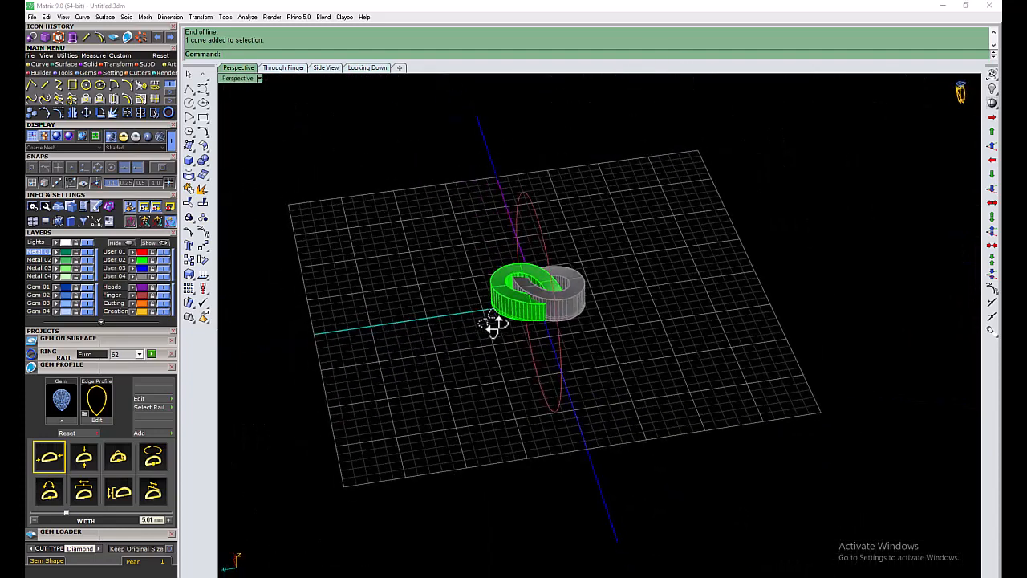
- Select everything on User 02, User 04 and User 03 and move the links and line along the Y axis, clear of the ring rail
{"action": "left_click", "coordinate": [139, 257]}
{"action": "left_click", "coordinate": [144, 281]}
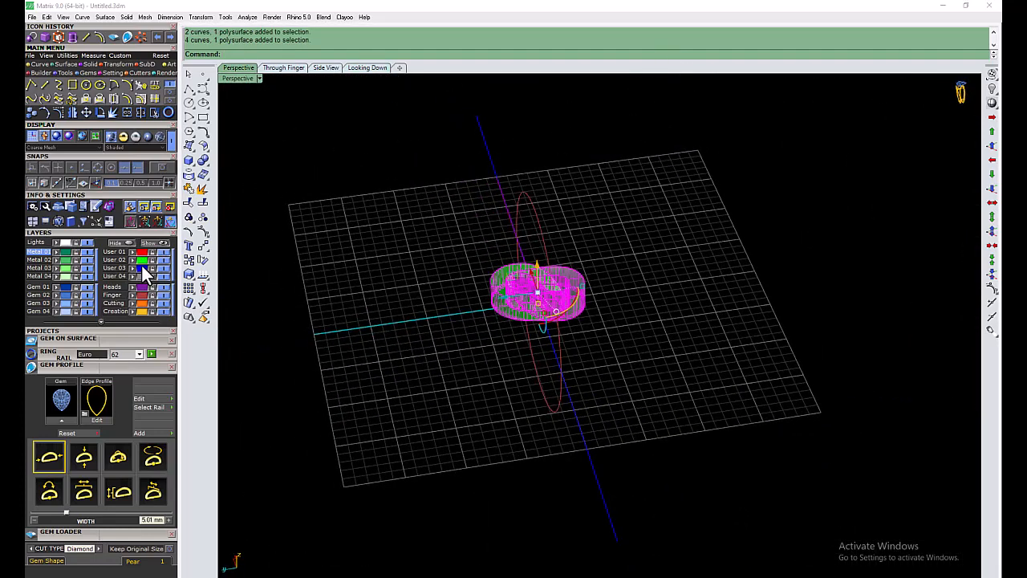
{"action": "left_click", "coordinate": [142, 266]}
{"action": "key", "text": "Return"}
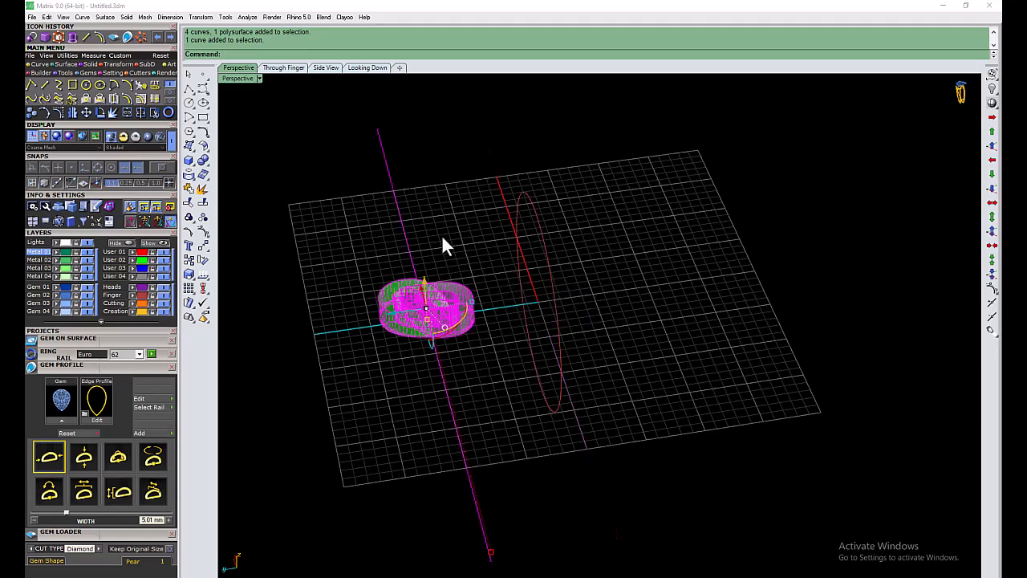
{"action": "left_click", "coordinate": [442, 235]}
- Flow a copy of both links from the blue line onto the ring rail with Rigid=No, Local=No and Stretch=Yes
{"action": "left_click", "coordinate": [119, 63]}
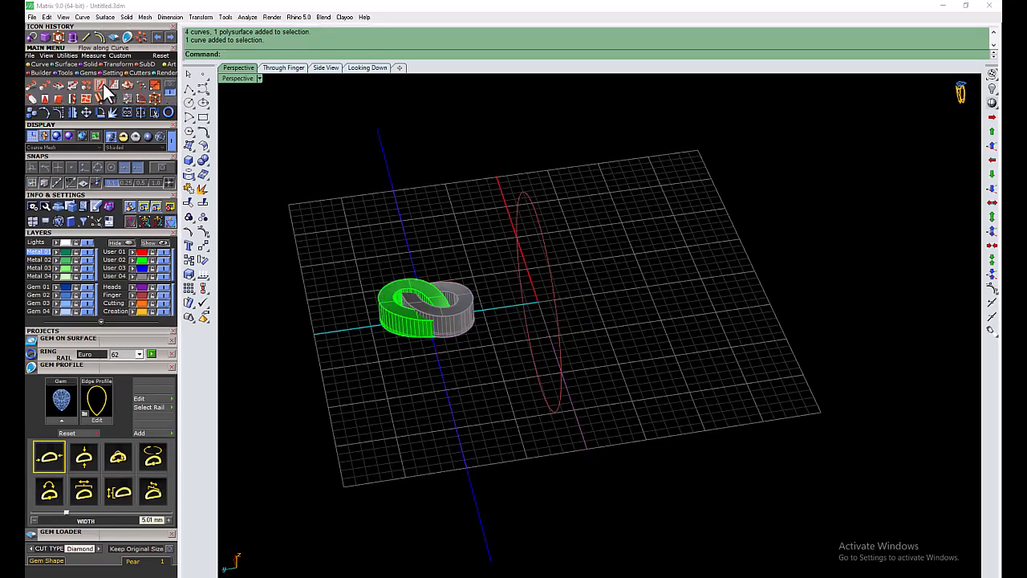
{"action": "left_click", "coordinate": [102, 84]}
{"action": "left_click", "coordinate": [141, 275]}
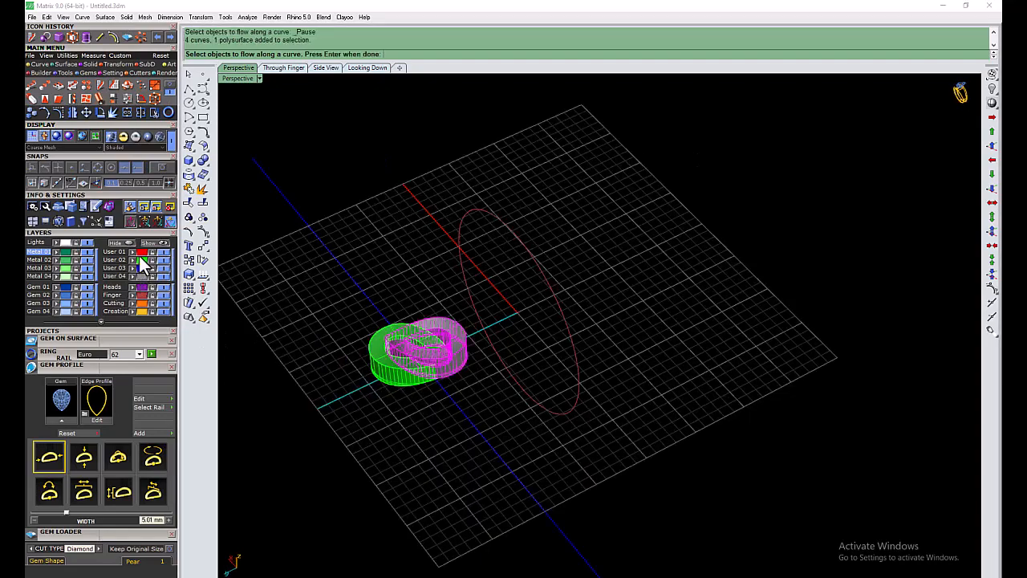
{"action": "left_click", "coordinate": [140, 259]}
{"action": "right_click", "coordinate": [492, 436]}
{"action": "left_click", "coordinate": [492, 456]}
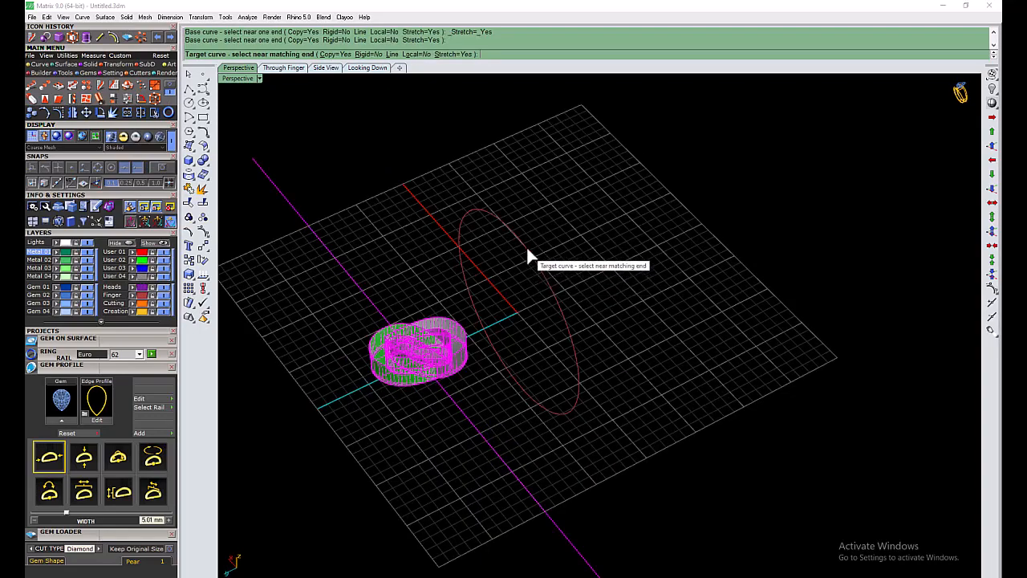
{"action": "left_click", "coordinate": [526, 249]}
{"action": "right_click_drag", "start_coordinate": [522, 236], "coordinate": [336, 127]}
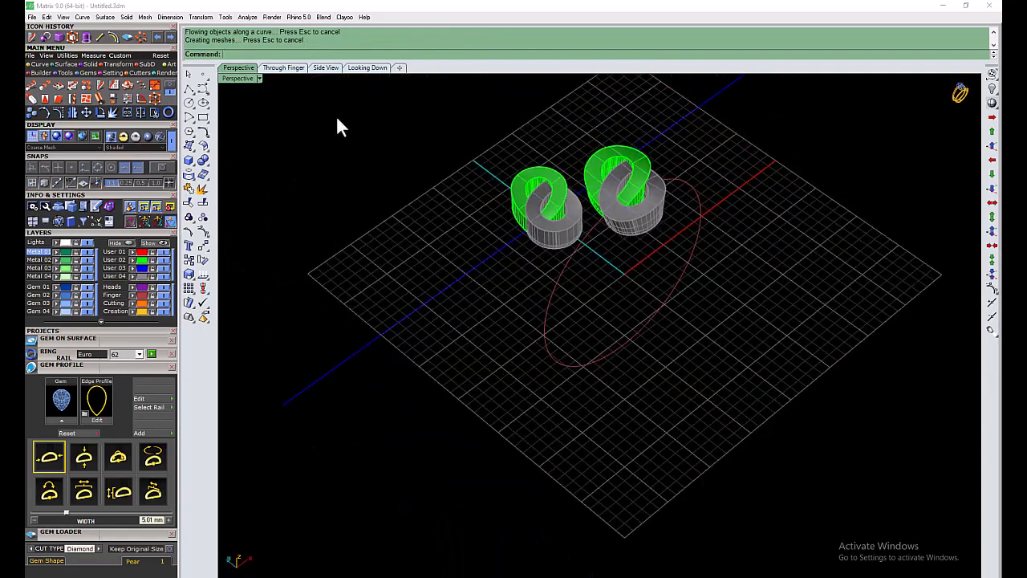
{"action": "double_click", "coordinate": [232, 78]}
{"action": "scroll", "coordinate": [426, 540], "scroll_direction": "down", "scroll_amount": 3}
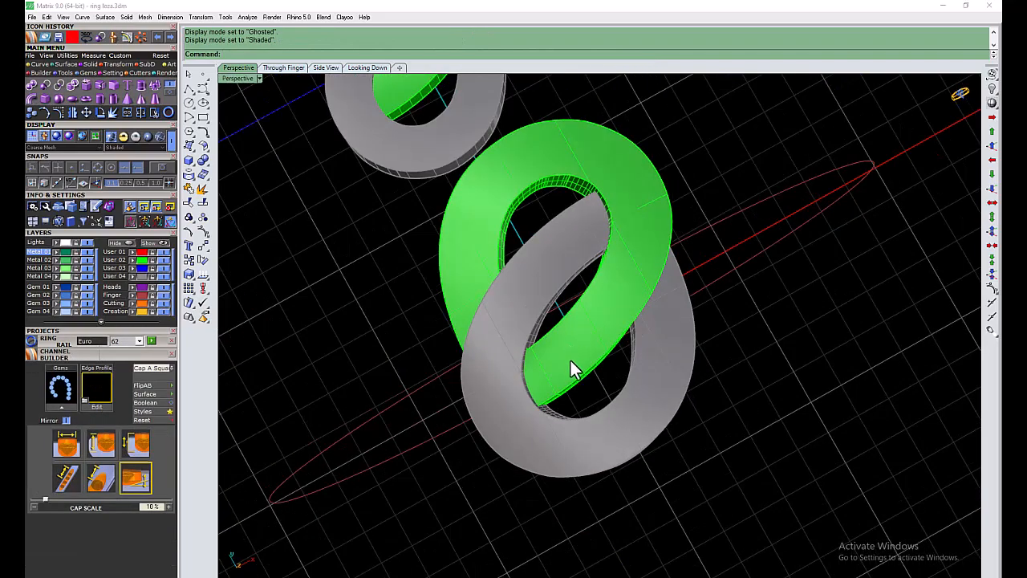
- Offset both halves of the green link's outer top edge on the surface by 0.1, flipped inward onto the top face
{"action": "left_click", "coordinate": [572, 357]}
{"action": "left_click", "coordinate": [762, 312]}
{"action": "scroll", "coordinate": [645, 283], "scroll_direction": "down", "scroll_amount": 2}
{"action": "right_click_drag", "start_coordinate": [612, 297], "coordinate": [596, 394], "text": "shift"}
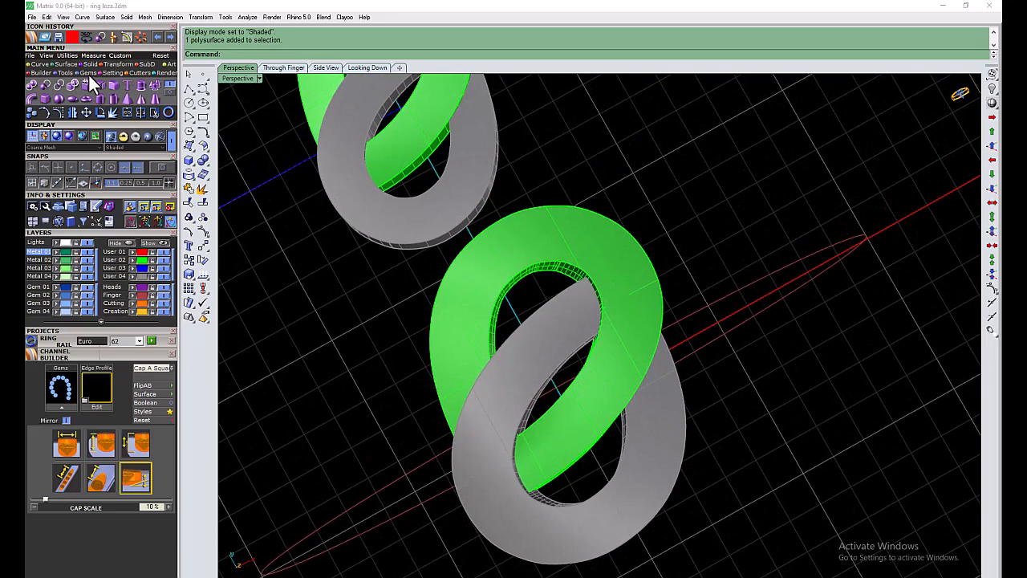
{"action": "left_click", "coordinate": [40, 63]}
{"action": "left_click", "coordinate": [150, 90]}
{"action": "left_click", "coordinate": [644, 243]}
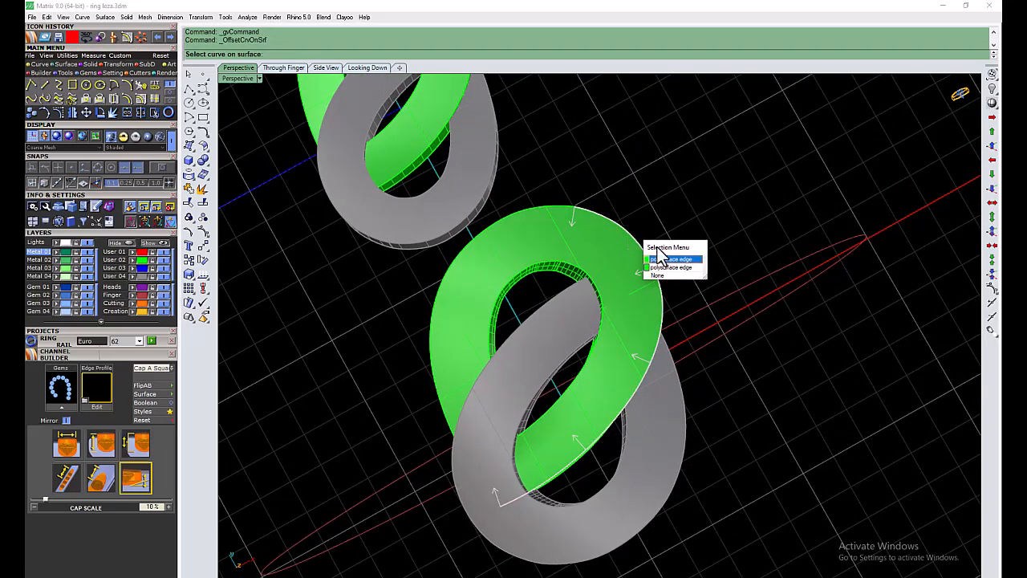
{"action": "left_click", "coordinate": [659, 257]}
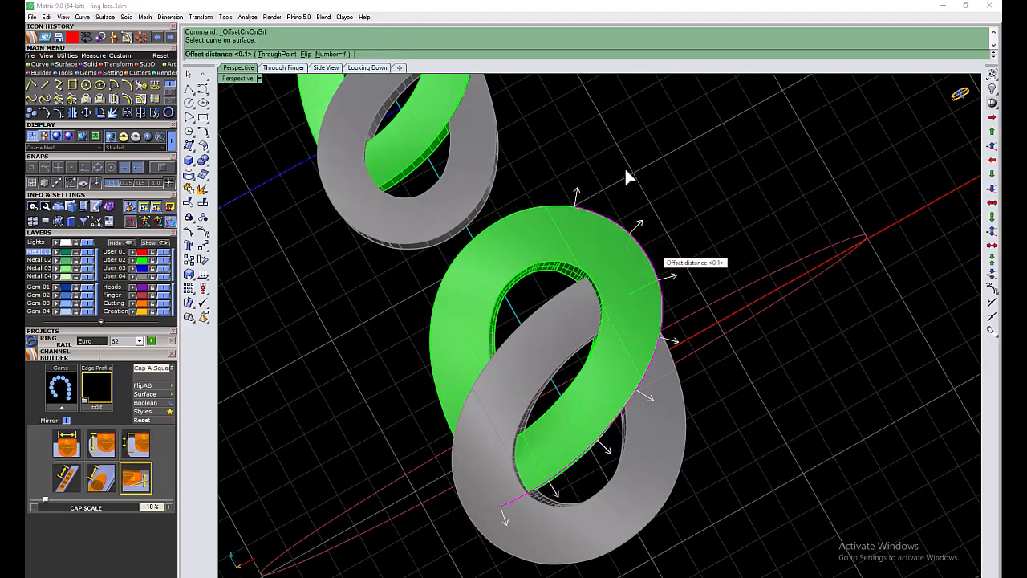
{"action": "left_click", "coordinate": [512, 211]}
{"action": "left_click", "coordinate": [536, 239]}
{"action": "left_click", "coordinate": [324, 54]}
{"action": "right_click", "coordinate": [615, 104]}
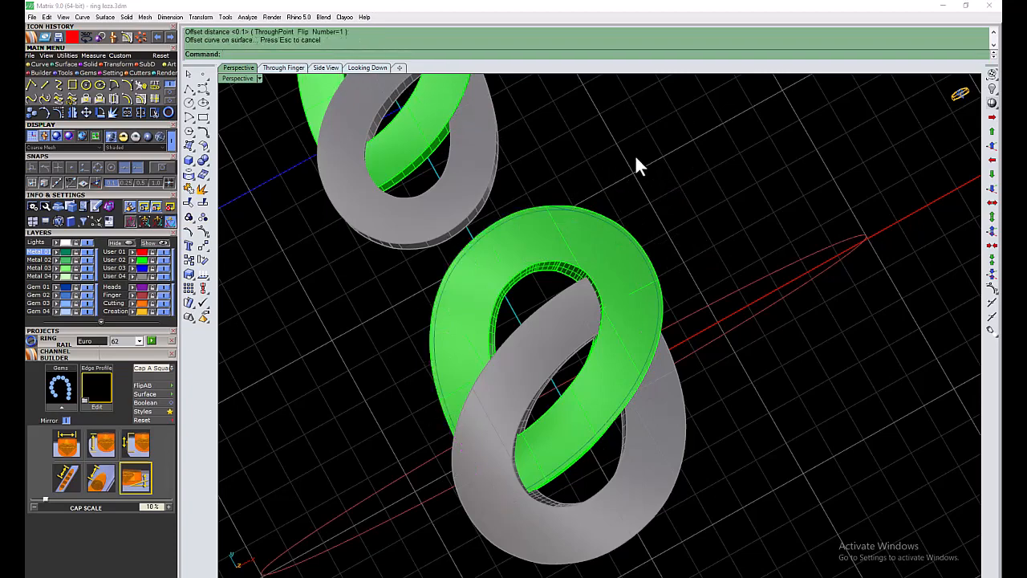
- Offset both halves of the green link's inner top edge on the surface by 0.1, flipped onto the top face
{"action": "right_click", "coordinate": [635, 165]}
{"action": "left_click", "coordinate": [563, 273]}
{"action": "key", "text": "Return"}
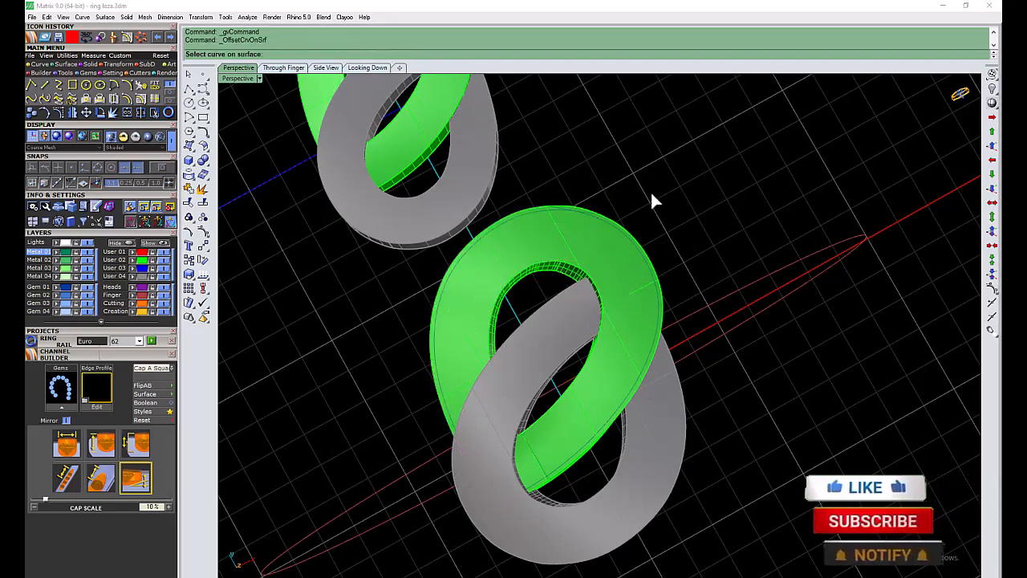
{"action": "left_click", "coordinate": [554, 270]}
{"action": "left_click", "coordinate": [591, 291]}
{"action": "left_click", "coordinate": [307, 55]}
{"action": "key", "text": "Return"}
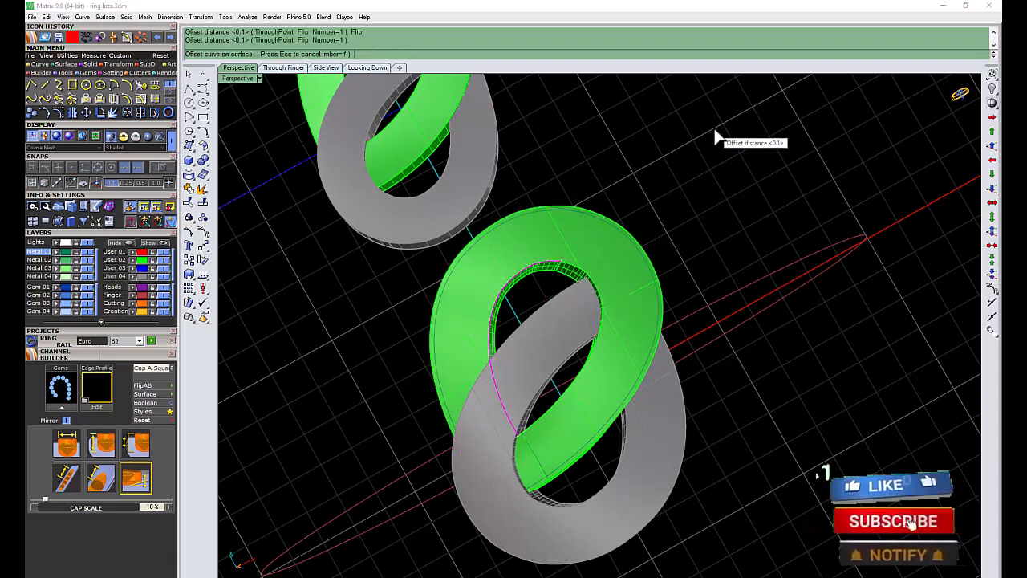
{"action": "key", "text": "Return"}
{"action": "left_click", "coordinate": [602, 299]}
{"action": "left_click", "coordinate": [641, 324]}
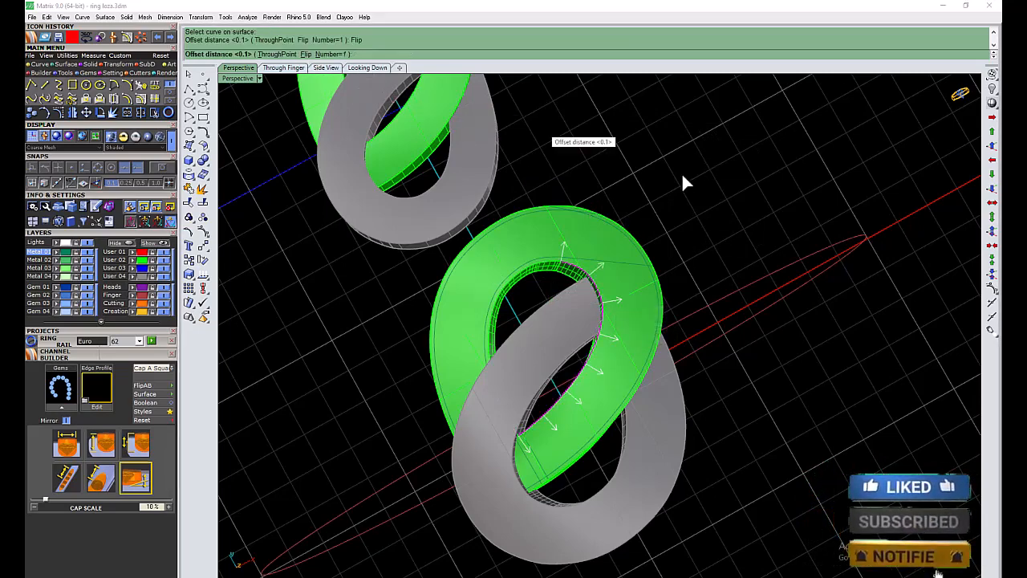
{"action": "key", "text": "Return"}
- Hide the User 02 layer while trimming the overshooting ends of the offset curves, and show the layer again
{"action": "scroll", "coordinate": [608, 272], "scroll_direction": "up", "scroll_amount": 3}
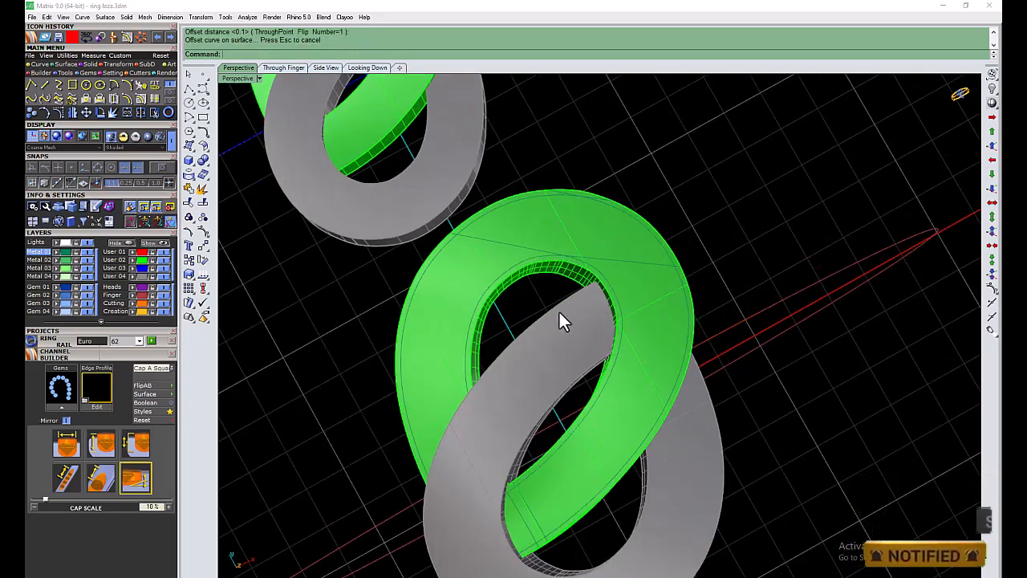
{"action": "left_click", "coordinate": [163, 261]}
{"action": "left_click_drag", "start_coordinate": [756, 140], "coordinate": [413, 391]}
{"action": "left_click", "coordinate": [153, 112]}
{"action": "left_click", "coordinate": [604, 263]}
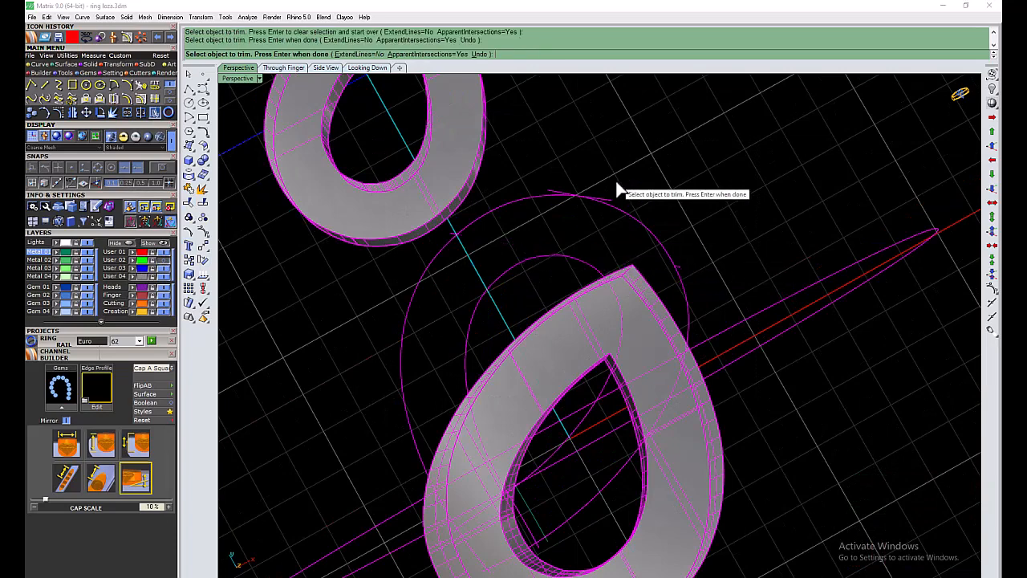
{"action": "left_click", "coordinate": [556, 200]}
{"action": "key", "text": "Return"}
{"action": "left_click", "coordinate": [163, 261]}
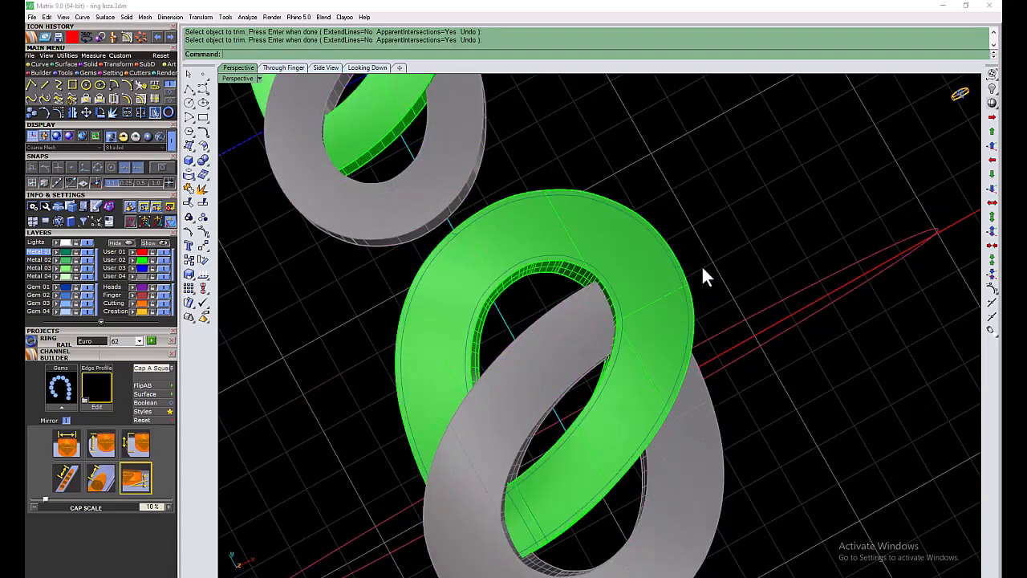
- Place a Bead on Curve row along the outer offset curve's right half with culet direction Down, spacing -0.05 mm and start position 0%
{"action": "left_click", "coordinate": [110, 72]}
{"action": "left_click", "coordinate": [168, 85]}
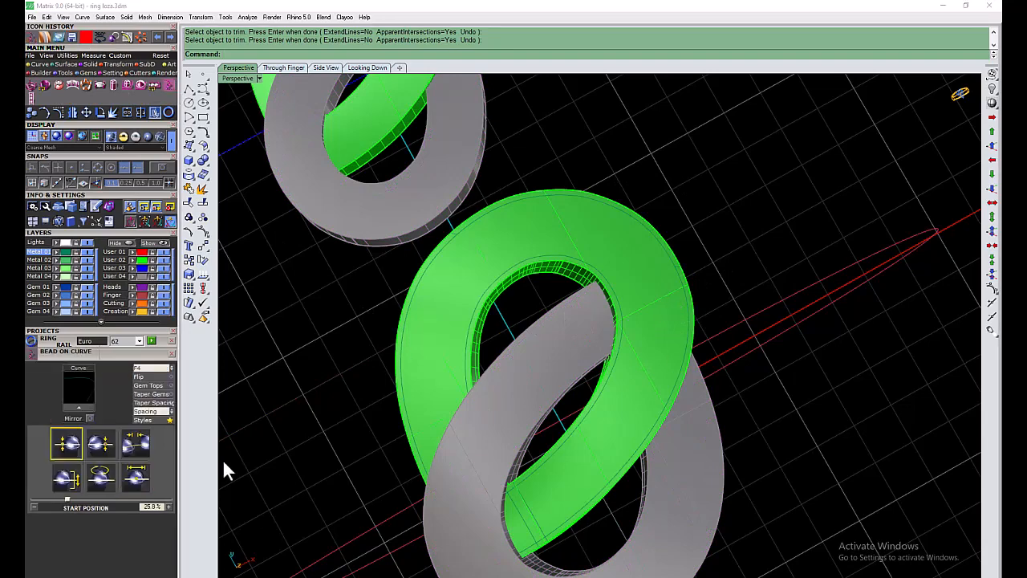
{"action": "left_click", "coordinate": [651, 227]}
{"action": "left_click", "coordinate": [672, 257]}
{"action": "left_click", "coordinate": [79, 406]}
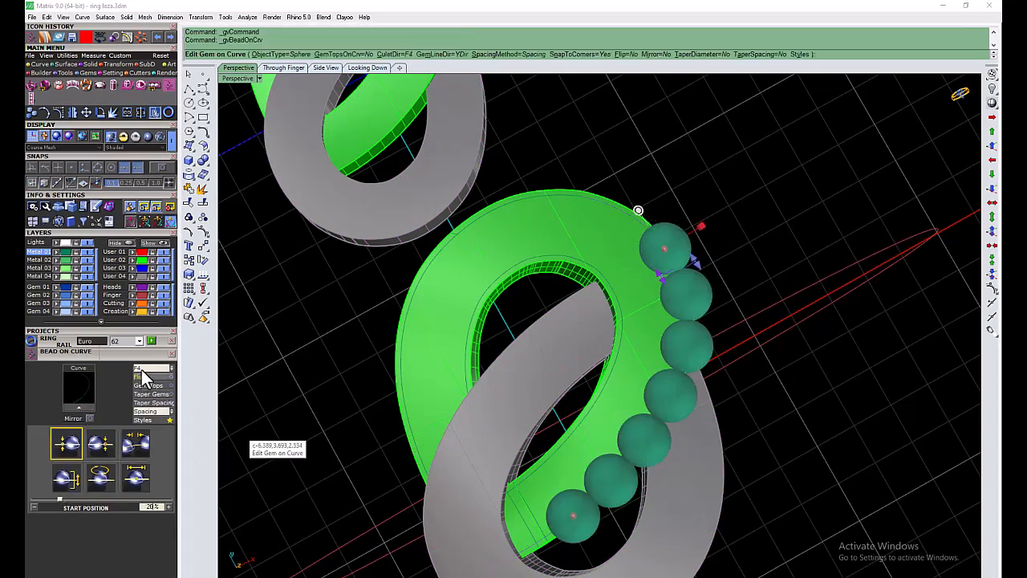
{"action": "left_click", "coordinate": [172, 369]}
{"action": "left_click", "coordinate": [139, 450]}
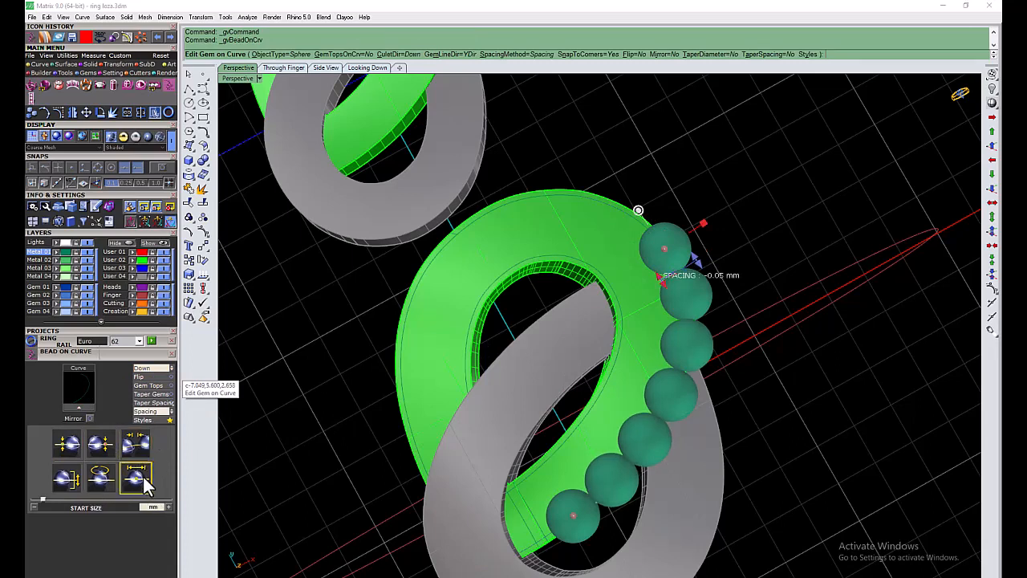
{"action": "left_click", "coordinate": [101, 444]}
{"action": "left_click_drag", "start_coordinate": [585, 536], "coordinate": [530, 552]}
{"action": "left_click_drag", "start_coordinate": [664, 253], "coordinate": [526, 198]}
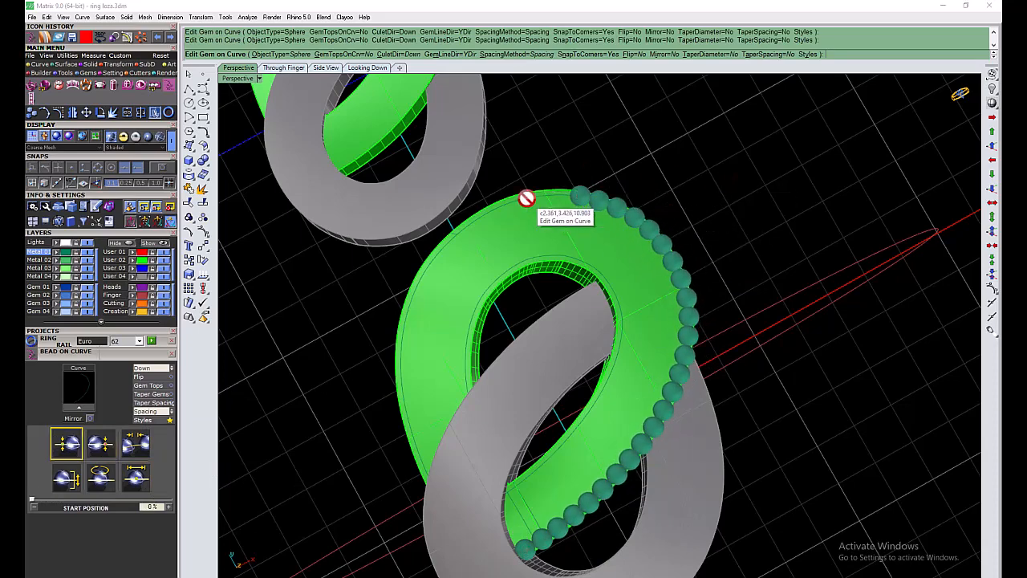
{"action": "right_click", "coordinate": [675, 169]}
- Bead the outer offset curve's left half with spacing -0.05 mm, start position 23.7% beside the grey link and end position 100%
{"action": "left_click", "coordinate": [536, 205]}
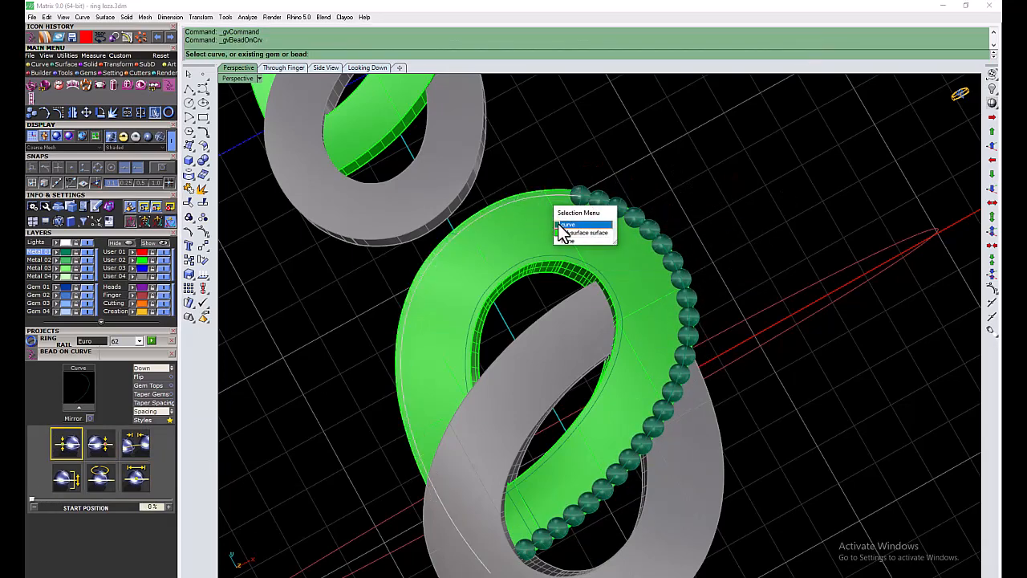
{"action": "left_click", "coordinate": [565, 225]}
{"action": "left_click", "coordinate": [138, 446]}
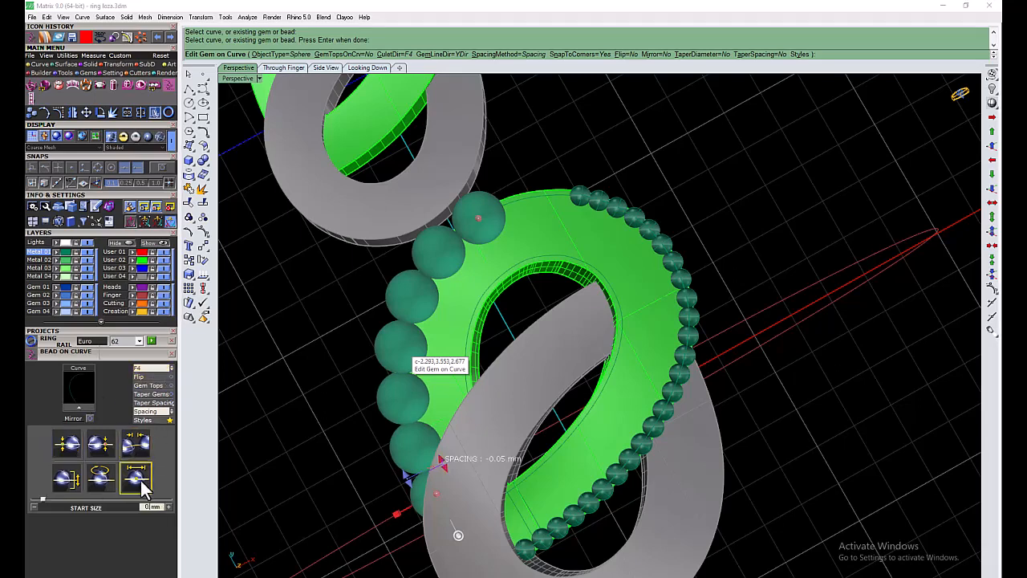
{"action": "left_click_drag", "start_coordinate": [479, 215], "coordinate": [641, 183]}
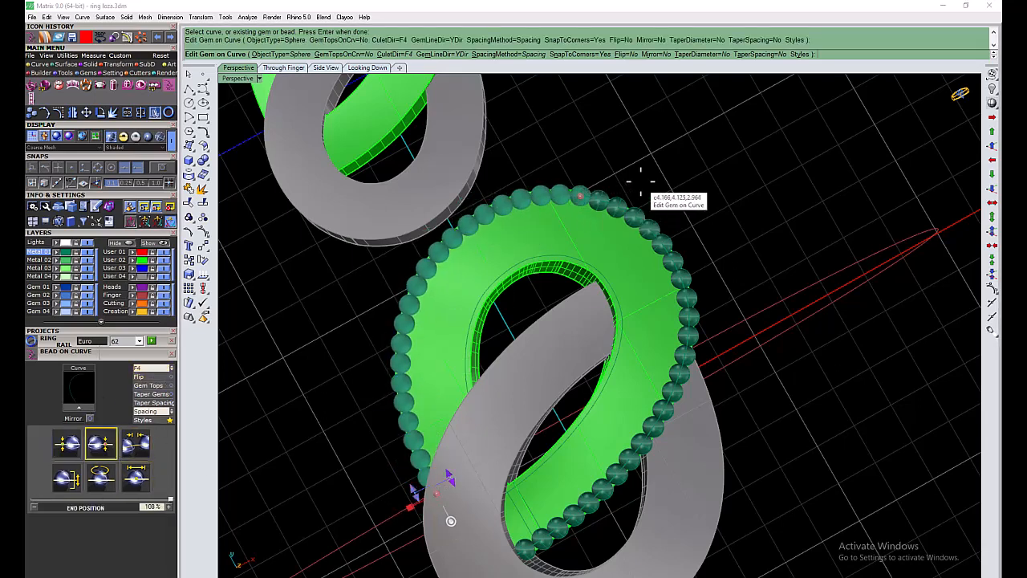
{"action": "left_click_drag", "start_coordinate": [439, 493], "coordinate": [401, 481]}
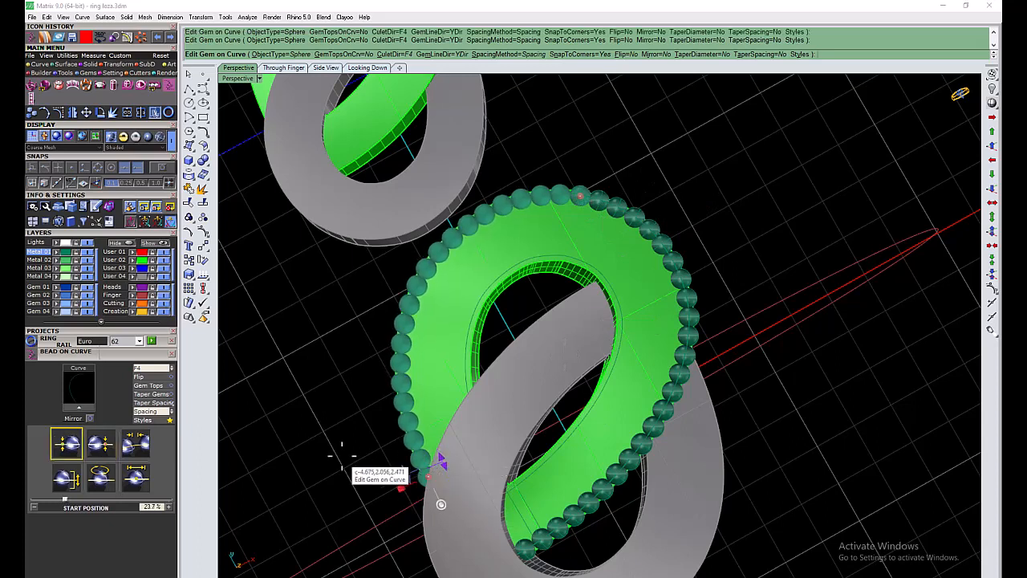
{"action": "key", "text": "Return"}
- Bead the inner offset curve's right half with culet direction Down, extending the row's ends and setting the end position to about 23.1%
{"action": "right_click", "coordinate": [579, 259]}
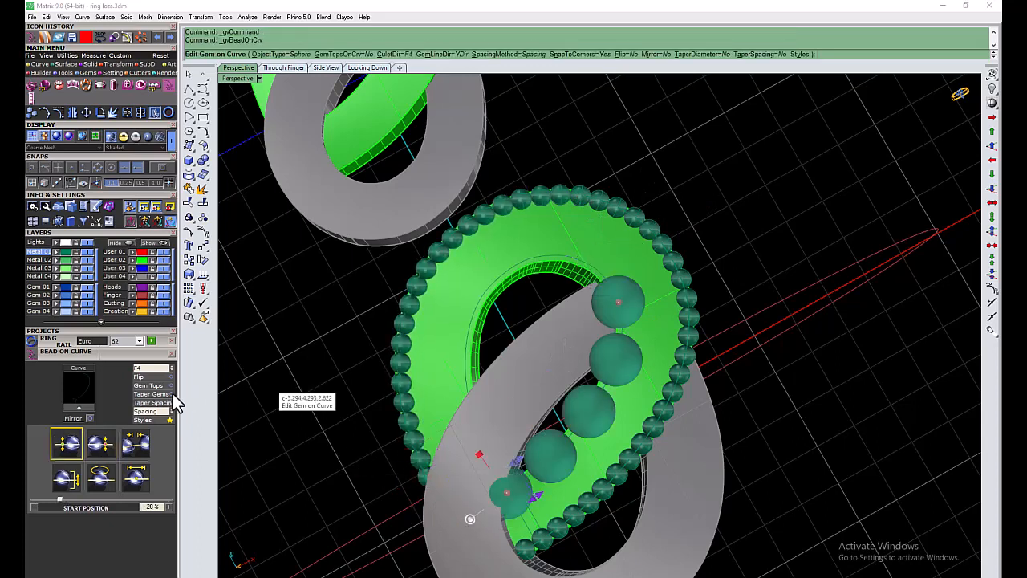
{"action": "left_click", "coordinate": [138, 444]}
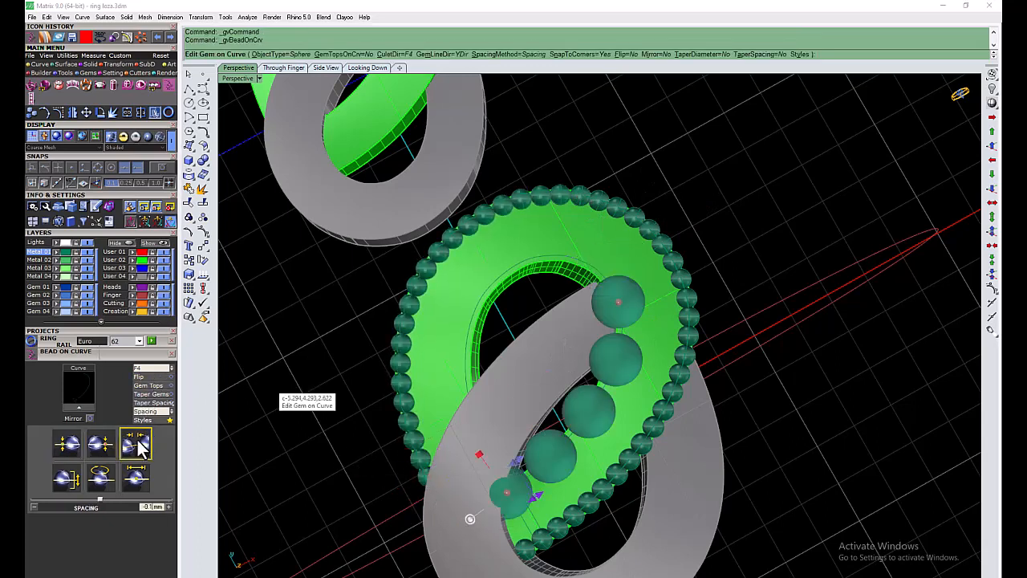
{"action": "left_click", "coordinate": [137, 480]}
{"action": "left_click_drag", "start_coordinate": [489, 484], "coordinate": [518, 485]}
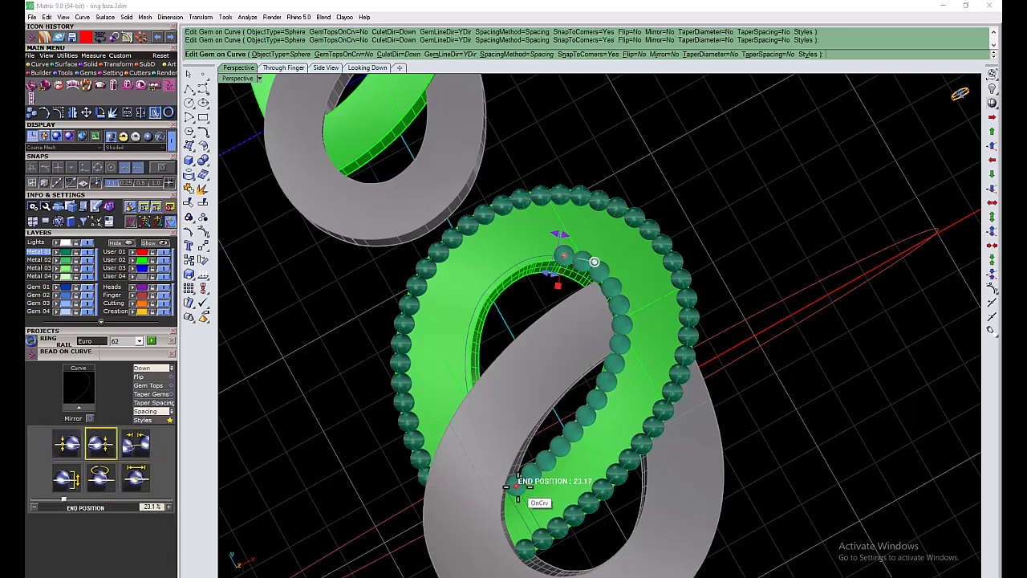
{"action": "right_click", "coordinate": [520, 256]}
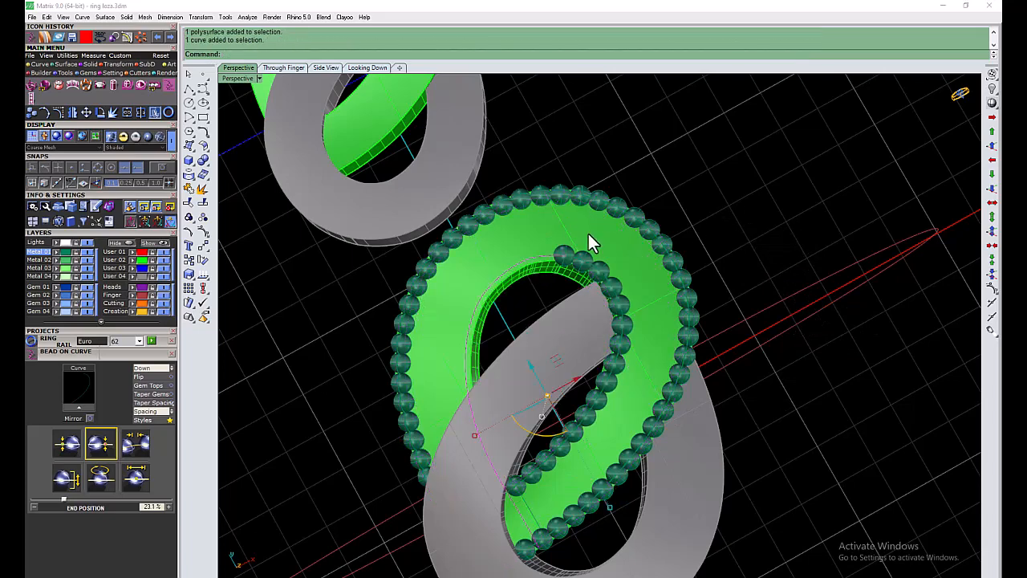
- Bead the inner offset curve's left half from start position 0% to end position 50.4%, stopping at the grey link
{"action": "left_click", "coordinate": [138, 446]}
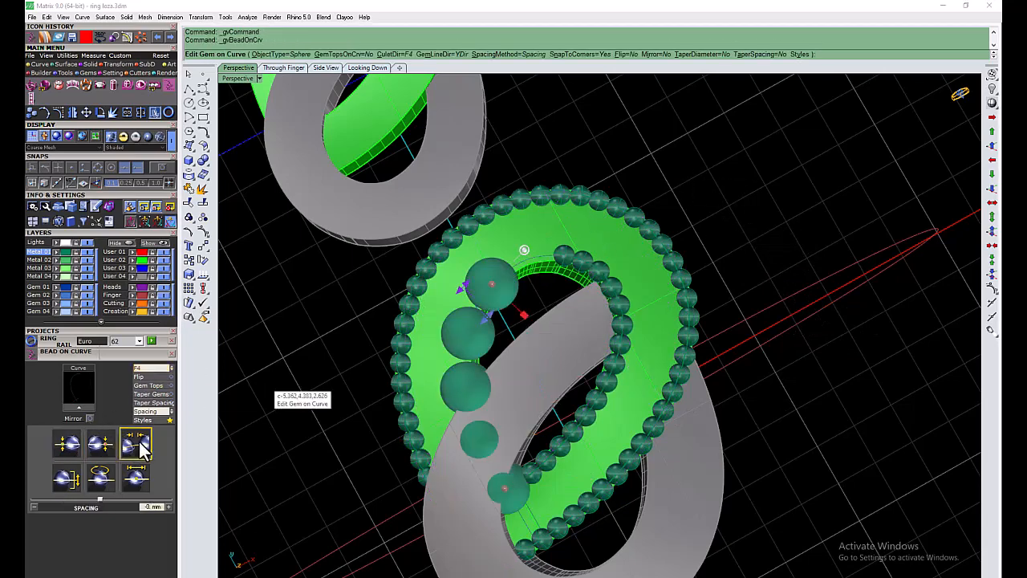
{"action": "left_click", "coordinate": [138, 481]}
{"action": "left_click_drag", "start_coordinate": [477, 275], "coordinate": [594, 257]}
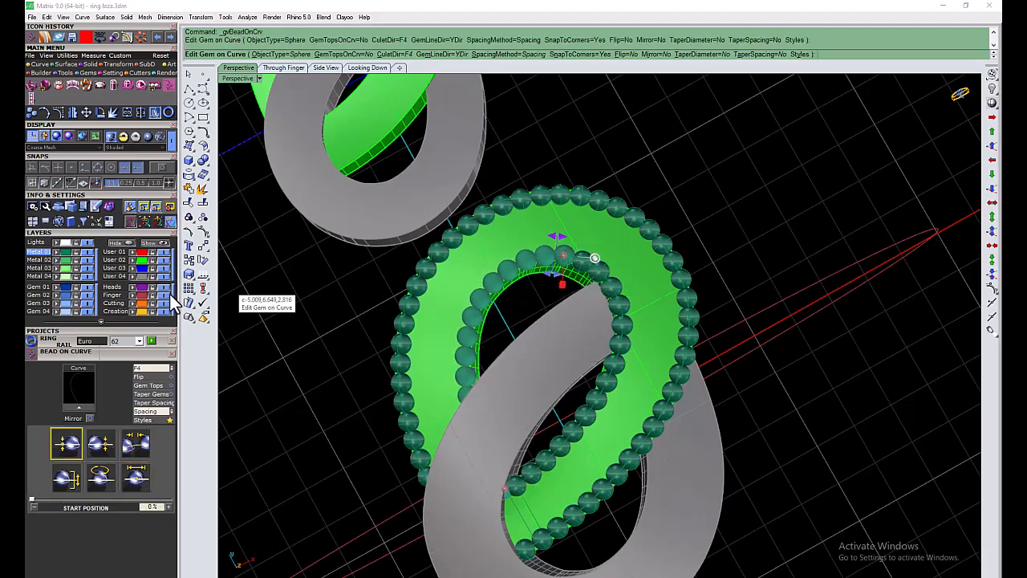
{"action": "left_click_drag", "start_coordinate": [562, 554], "coordinate": [465, 388]}
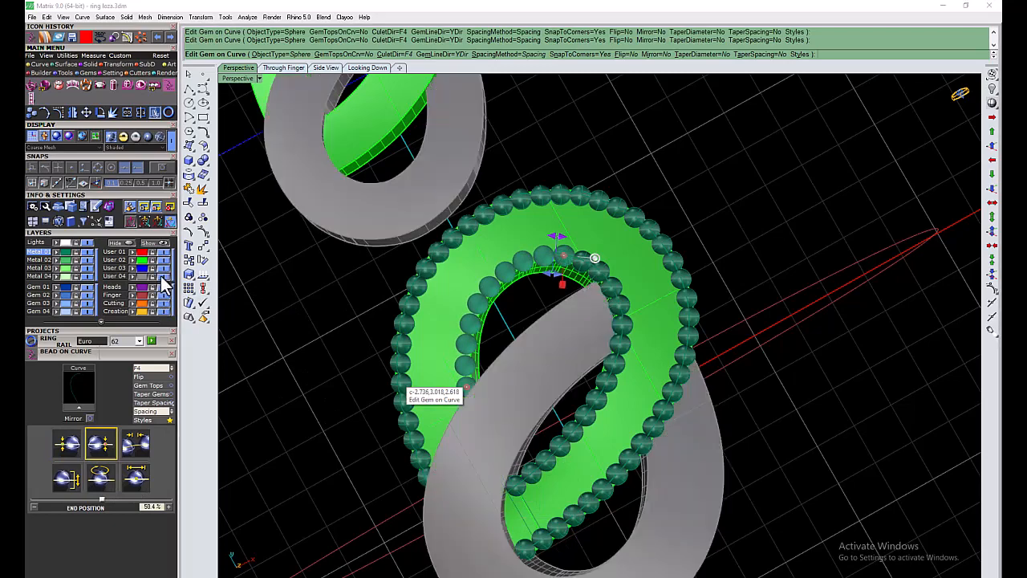
{"action": "right_click", "coordinate": [515, 327]}
- Select all the beads and offset curves and assign them to the green User 02 layer
{"action": "scroll", "coordinate": [590, 329], "scroll_direction": "down", "scroll_amount": 7}
{"action": "scroll", "coordinate": [603, 398], "scroll_direction": "up", "scroll_amount": 5}
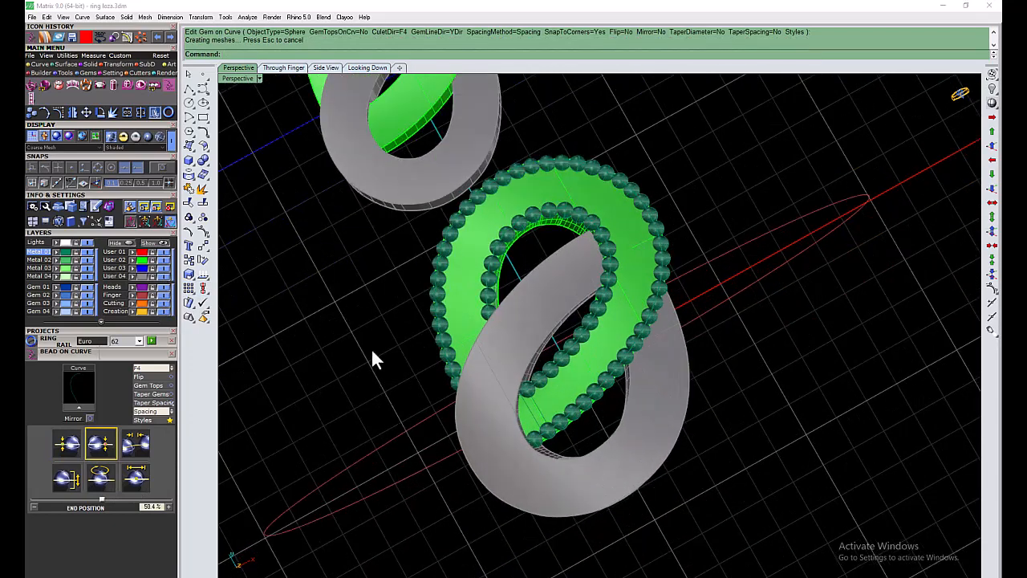
{"action": "left_click", "coordinate": [135, 261]}
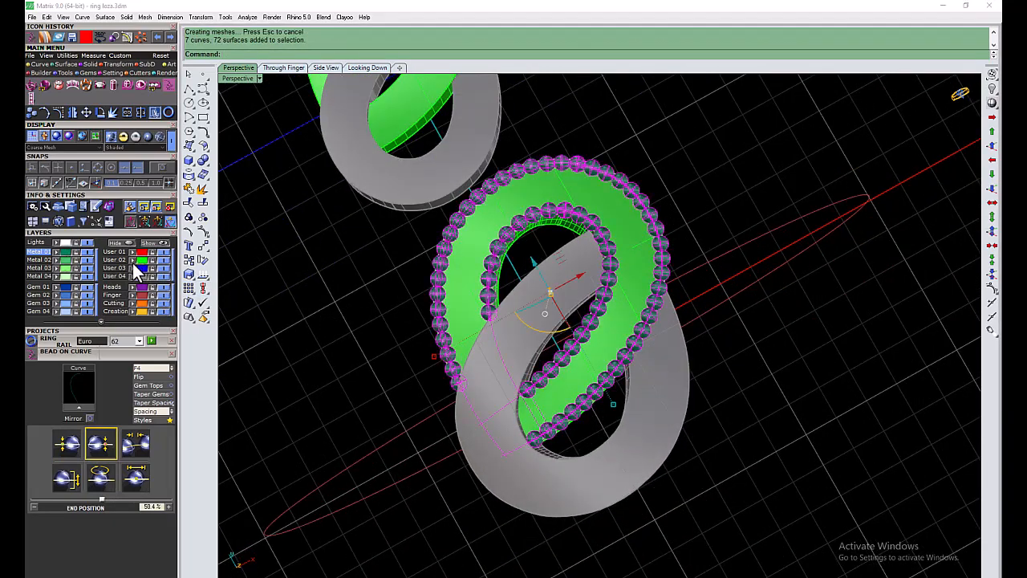
- Start Gem on Surface on the flowed green link with 0.9 mm gems and set the vertical offset to 0 mm
{"action": "left_click", "coordinate": [531, 217]}
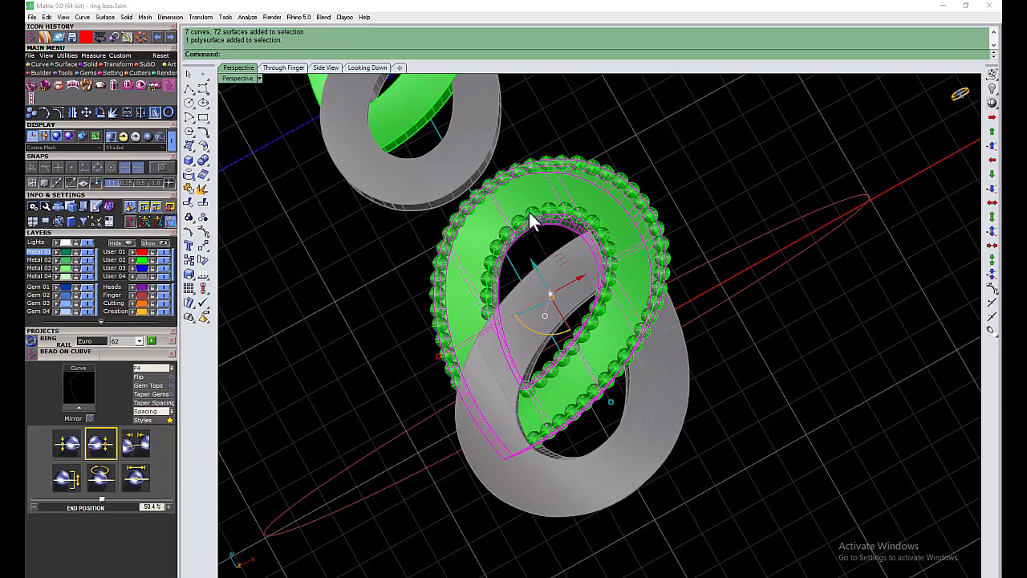
{"action": "left_click", "coordinate": [42, 84]}
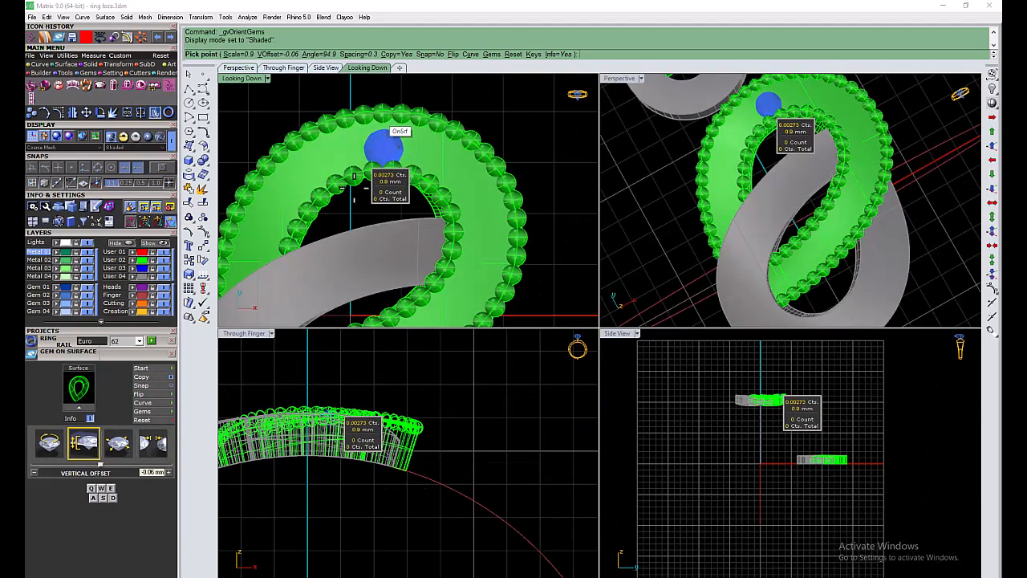
{"action": "left_click", "coordinate": [169, 473]}
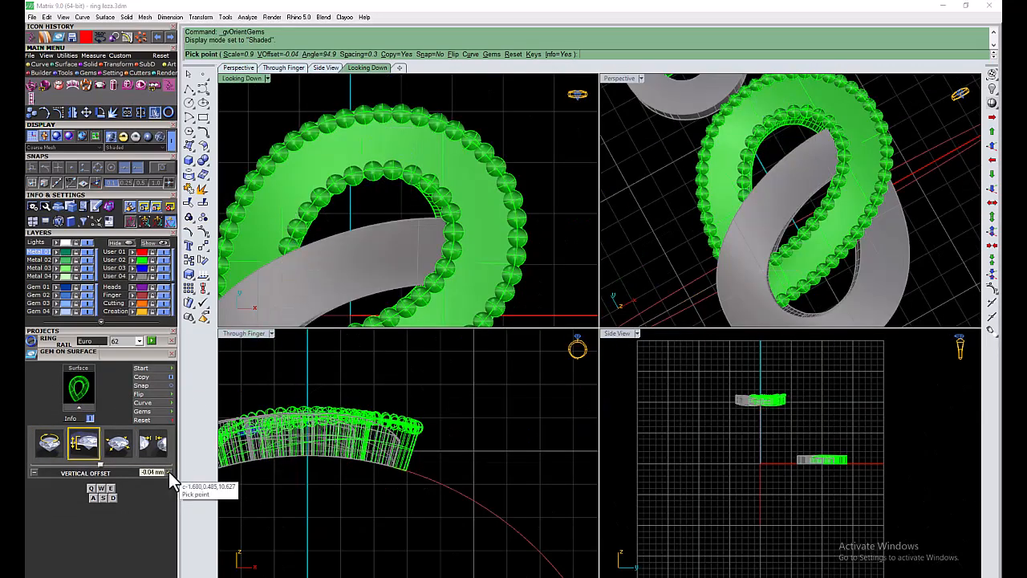
{"action": "left_click", "coordinate": [169, 471]}
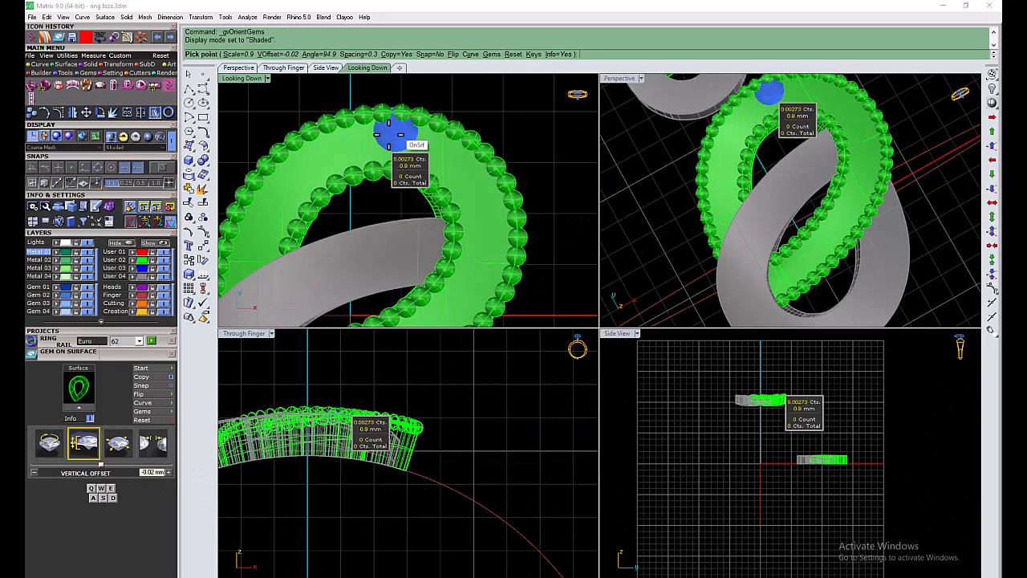
{"action": "left_click", "coordinate": [169, 474]}
- Place six 0.9 mm gems along the green link's upper arc between the beaded edges, starting beside the grey link's crossing
{"action": "scroll", "coordinate": [279, 214], "scroll_direction": "down", "scroll_amount": 3}
{"action": "right_click_drag", "start_coordinate": [270, 227], "coordinate": [334, 180]}
{"action": "scroll", "coordinate": [332, 180], "scroll_direction": "up", "scroll_amount": 3}
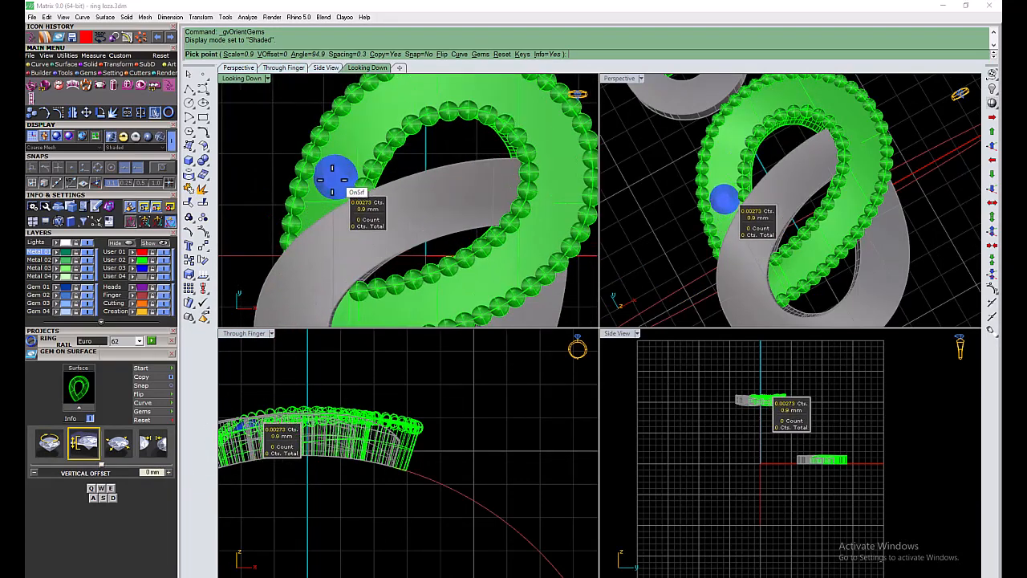
{"action": "left_click", "coordinate": [332, 181]}
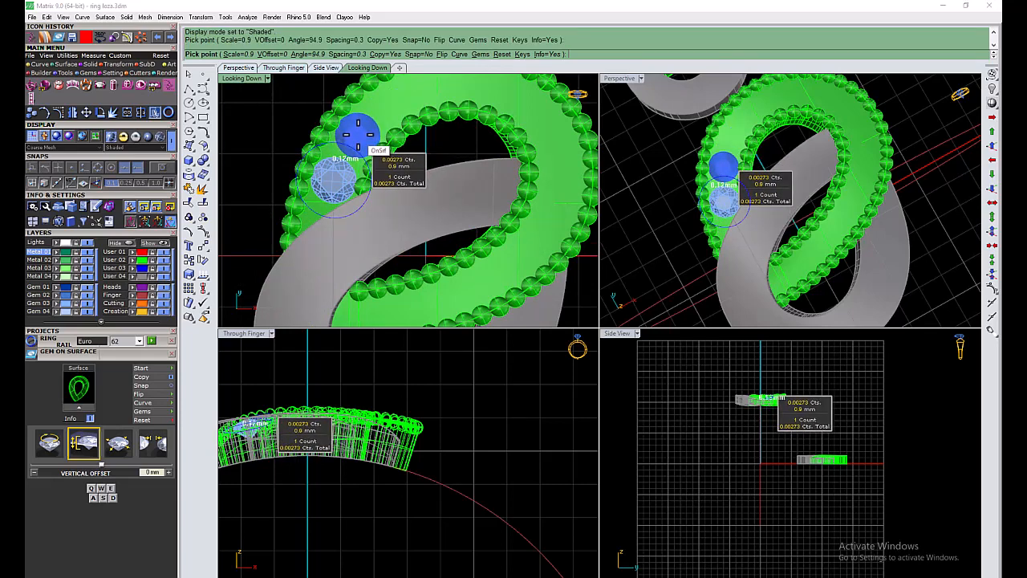
{"action": "left_click", "coordinate": [357, 134]}
{"action": "scroll", "coordinate": [358, 135], "scroll_direction": "down", "scroll_amount": 3}
{"action": "scroll", "coordinate": [387, 79], "scroll_direction": "up", "scroll_amount": 3}
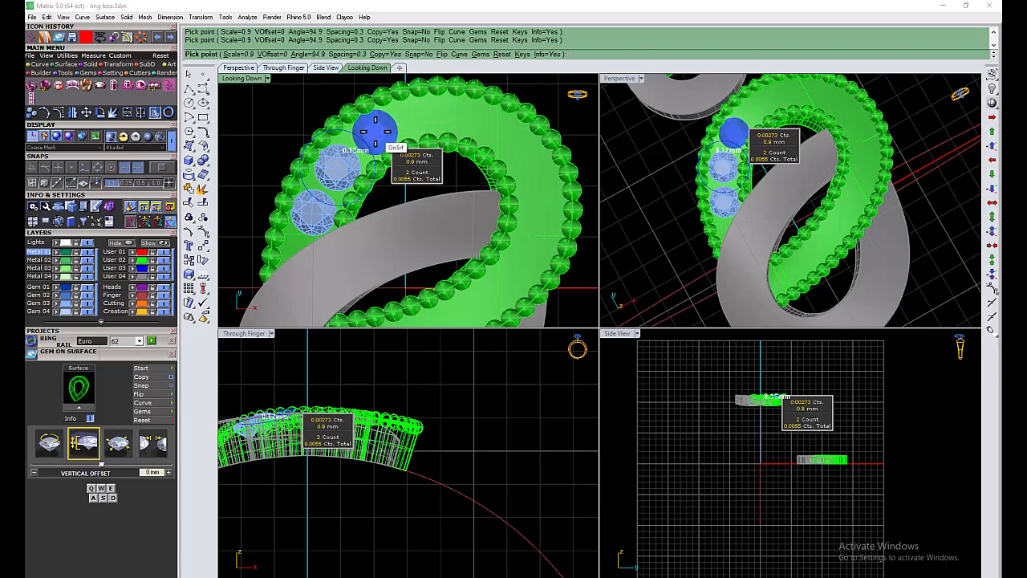
{"action": "left_click", "coordinate": [375, 131]}
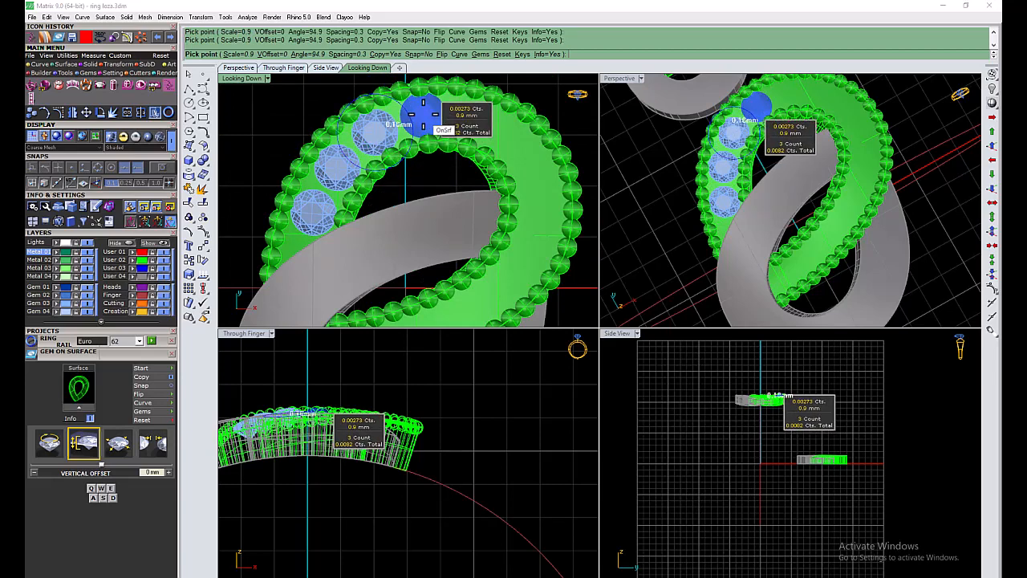
{"action": "left_click", "coordinate": [423, 115]}
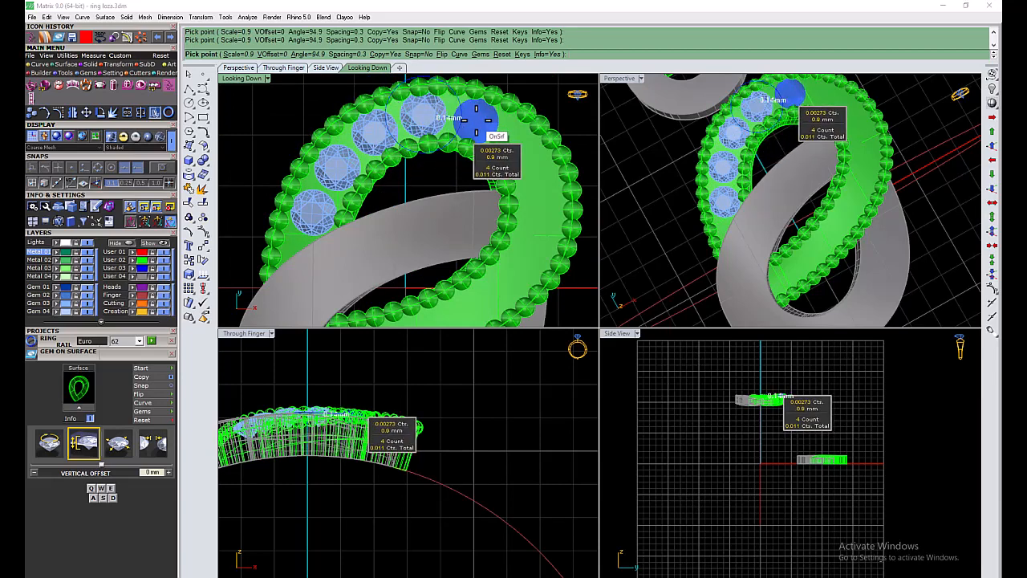
{"action": "left_click", "coordinate": [475, 117]}
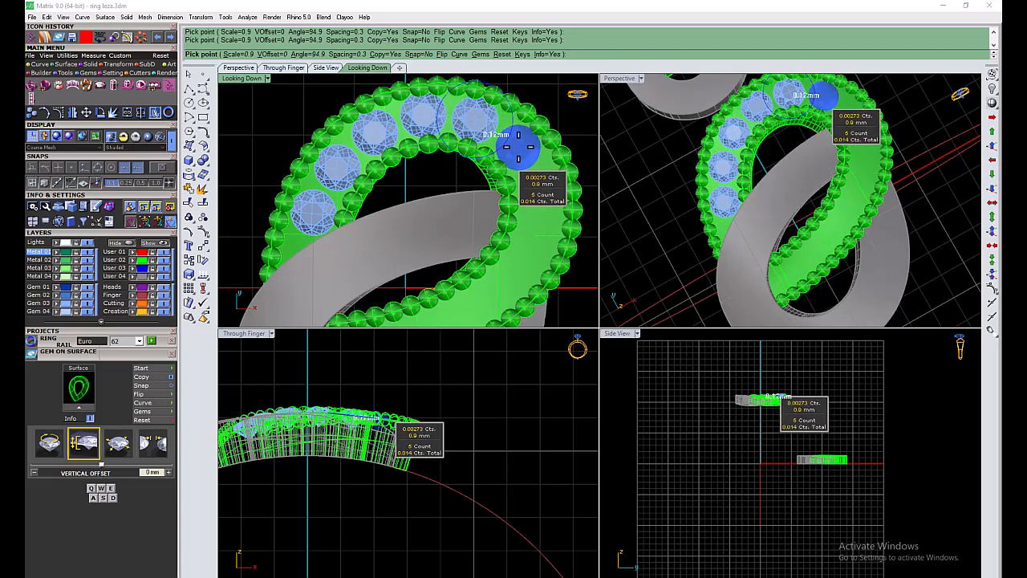
{"action": "left_click", "coordinate": [519, 146]}
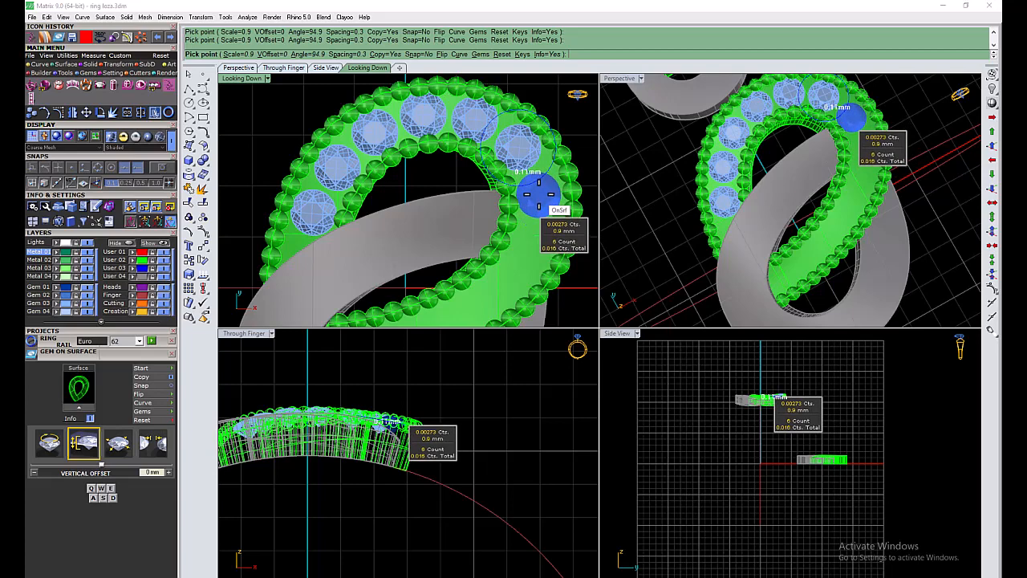
- Continue the row with six more 0.9 mm gems around the green link's right bend and down its lower arm, finishing the placement
{"action": "left_click", "coordinate": [539, 193]}
{"action": "left_click", "coordinate": [534, 248]}
{"action": "scroll", "coordinate": [491, 276], "scroll_direction": "down", "scroll_amount": 2}
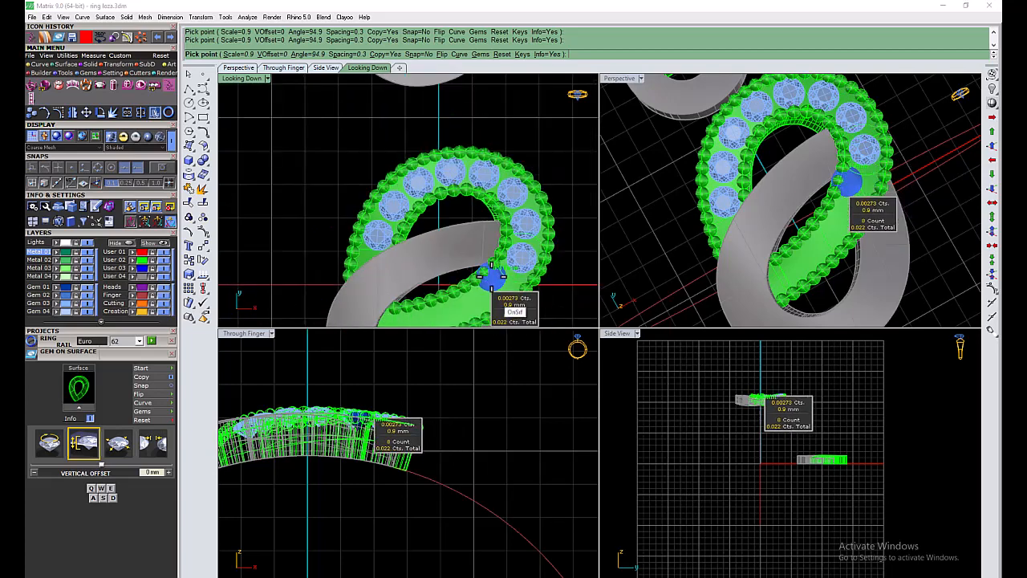
{"action": "scroll", "coordinate": [491, 277], "scroll_direction": "up", "scroll_amount": 2}
{"action": "left_click", "coordinate": [493, 287]}
{"action": "scroll", "coordinate": [481, 293], "scroll_direction": "up", "scroll_amount": 1}
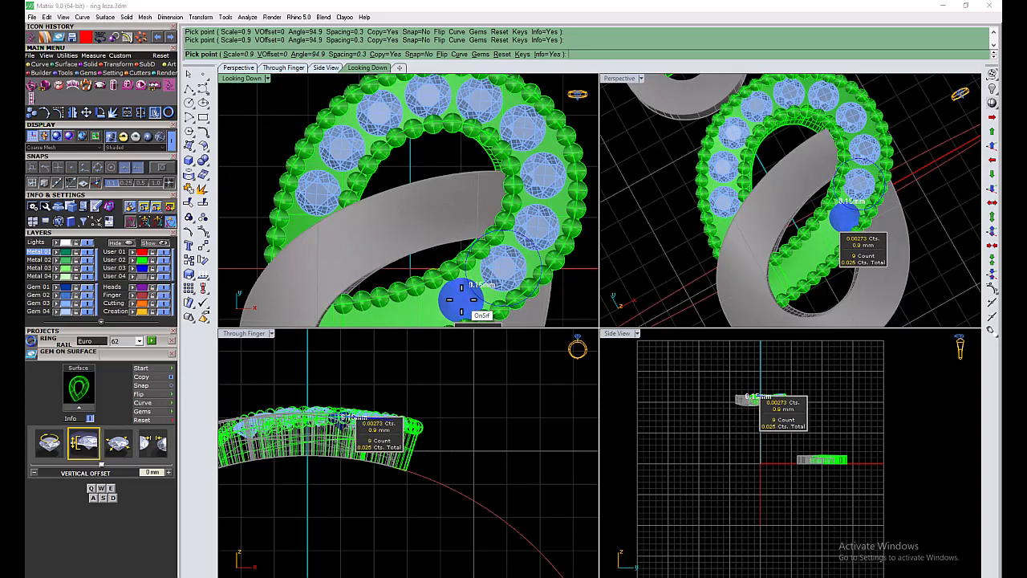
{"action": "left_click", "coordinate": [457, 297]}
{"action": "scroll", "coordinate": [452, 294], "scroll_direction": "down", "scroll_amount": 1}
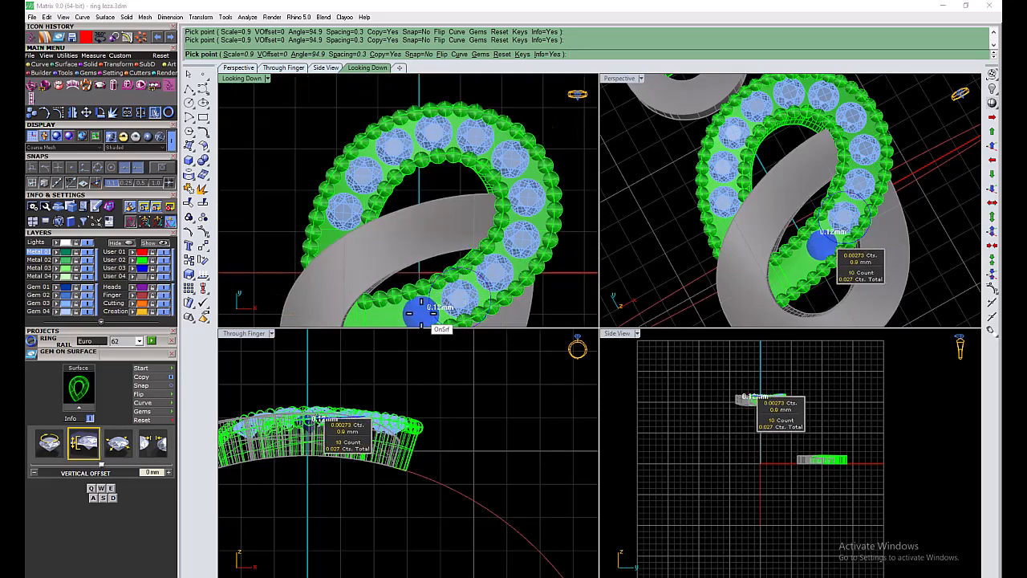
{"action": "left_click", "coordinate": [418, 311]}
{"action": "left_click", "coordinate": [400, 315]}
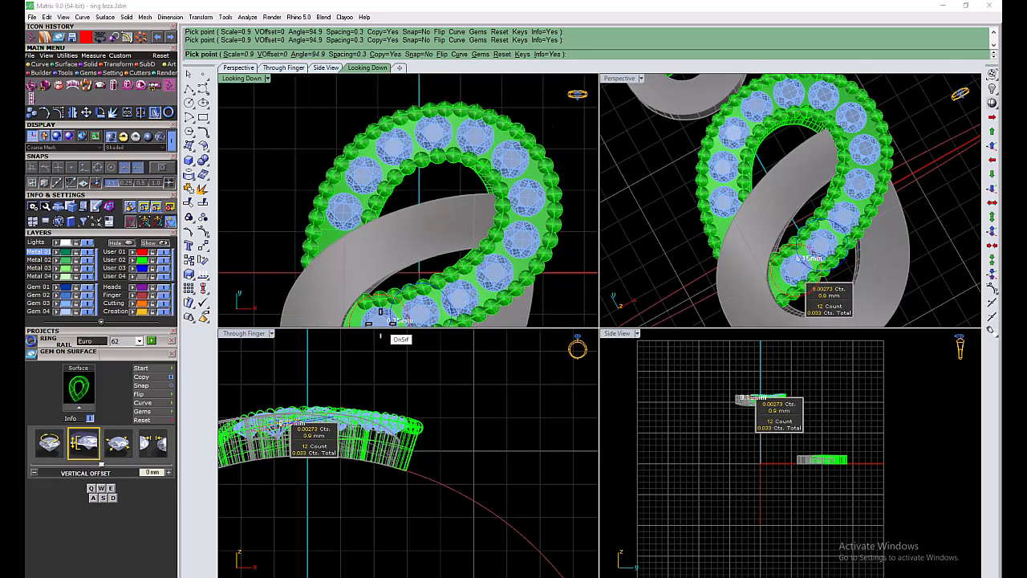
{"action": "key", "text": "Return"}
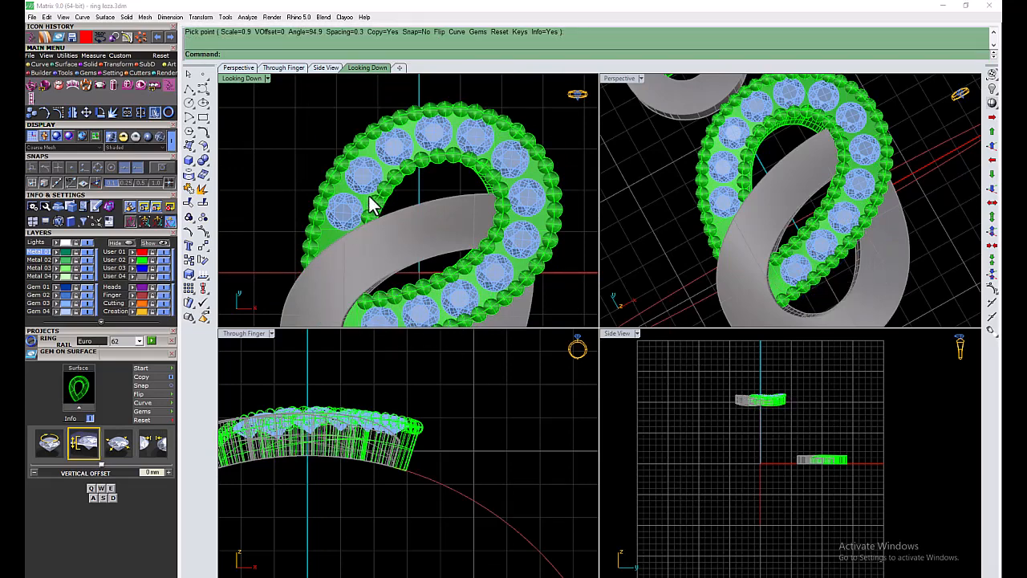
- Add 0.45 mm prongs to all the gems in 2 Shared Prongs mode, ungroup them and delete the end prong overlapping the grey link
{"action": "left_click", "coordinate": [64, 302]}
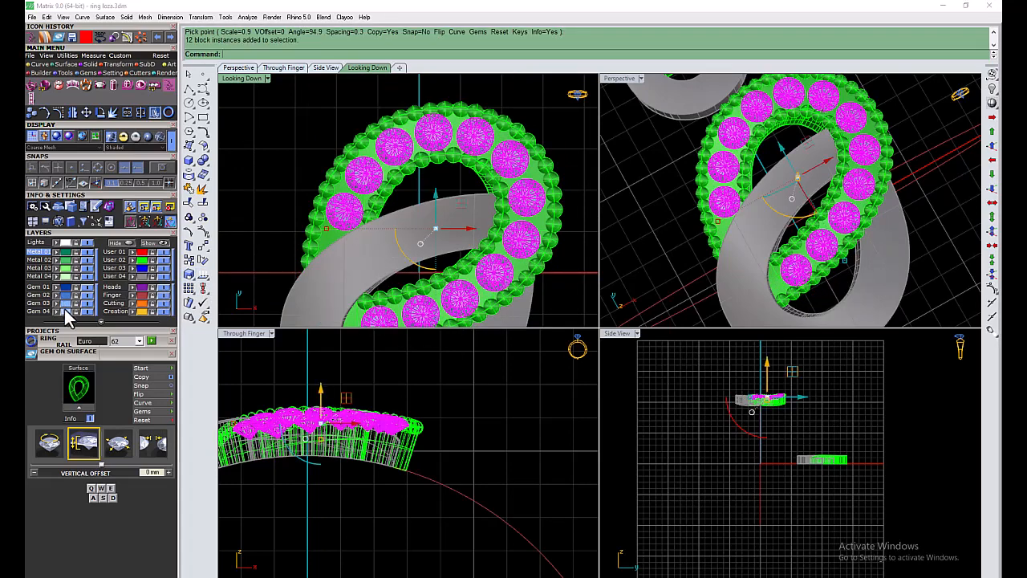
{"action": "left_click", "coordinate": [99, 86]}
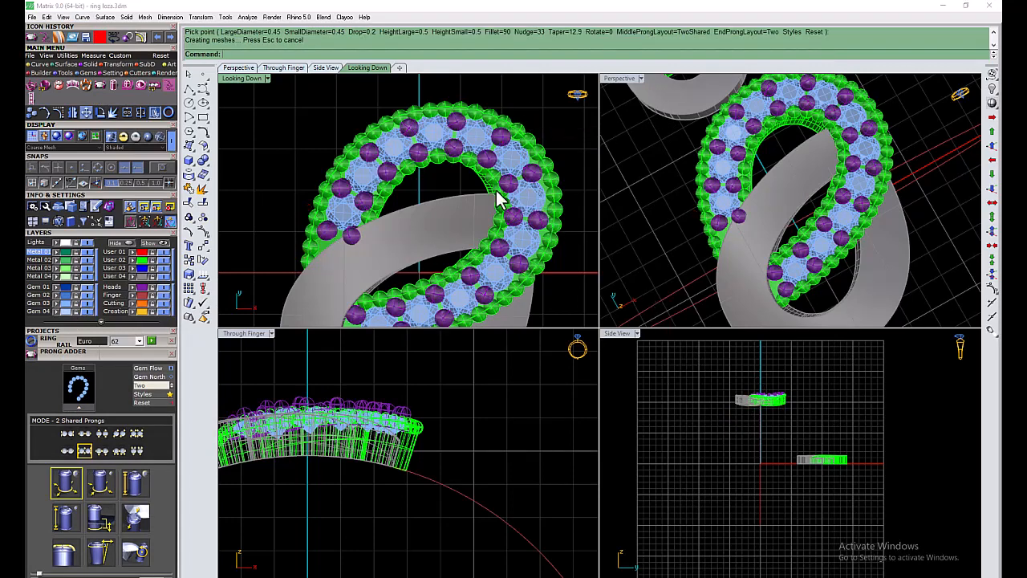
{"action": "scroll", "coordinate": [348, 234], "scroll_direction": "up", "scroll_amount": 4}
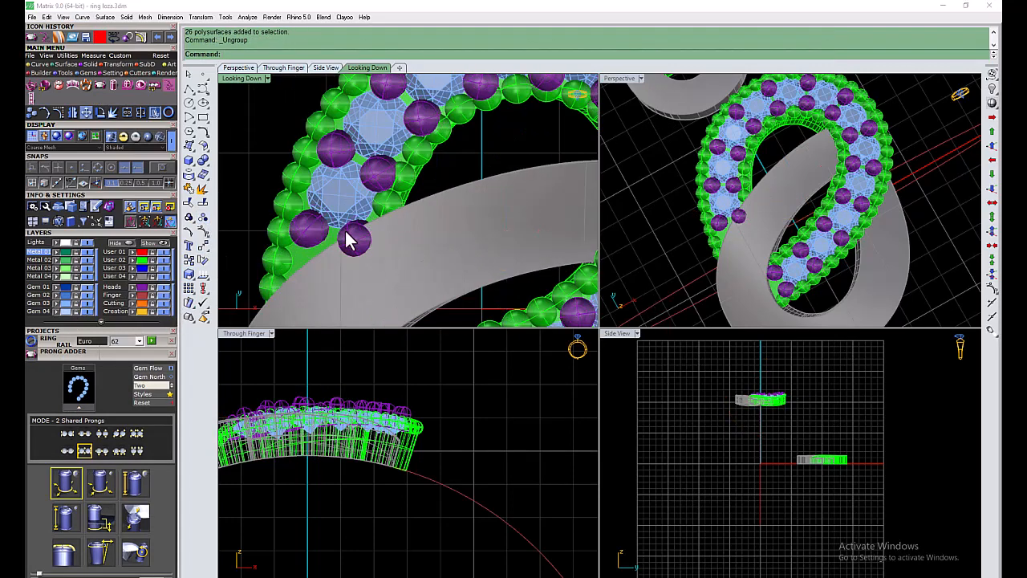
{"action": "right_click", "coordinate": [349, 239]}
{"action": "left_click", "coordinate": [365, 256]}
{"action": "scroll", "coordinate": [413, 222], "scroll_direction": "down", "scroll_amount": 4}
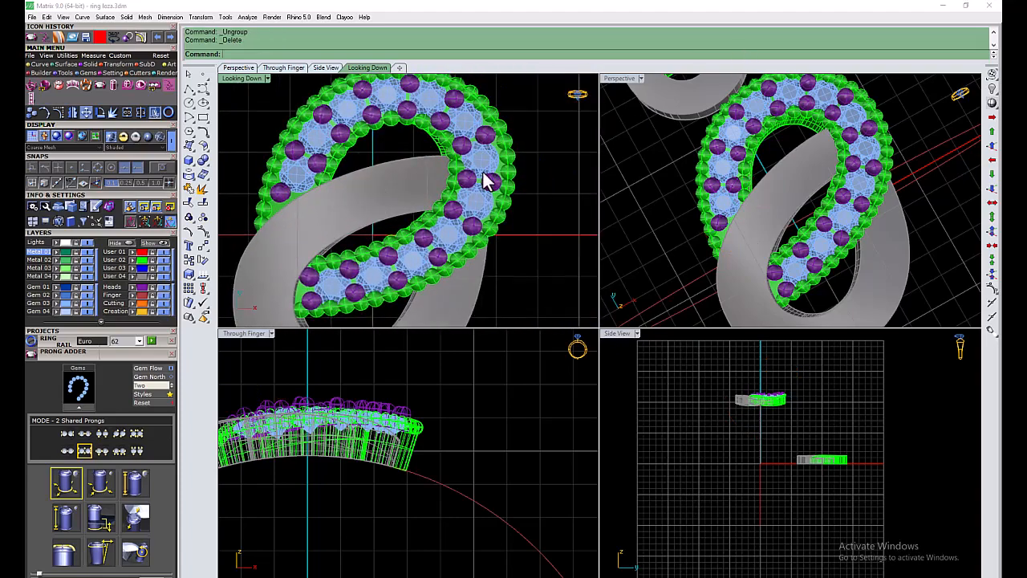
- Move the remaining end prong beside the grey link closer to the last gem and centre it across the row
{"action": "double_click", "coordinate": [620, 80]}
{"action": "right_click_drag", "start_coordinate": [582, 211], "coordinate": [645, 246]}
{"action": "scroll", "coordinate": [552, 277], "scroll_direction": "up", "scroll_amount": 6}
{"action": "scroll", "coordinate": [554, 268], "scroll_direction": "down", "scroll_amount": 5}
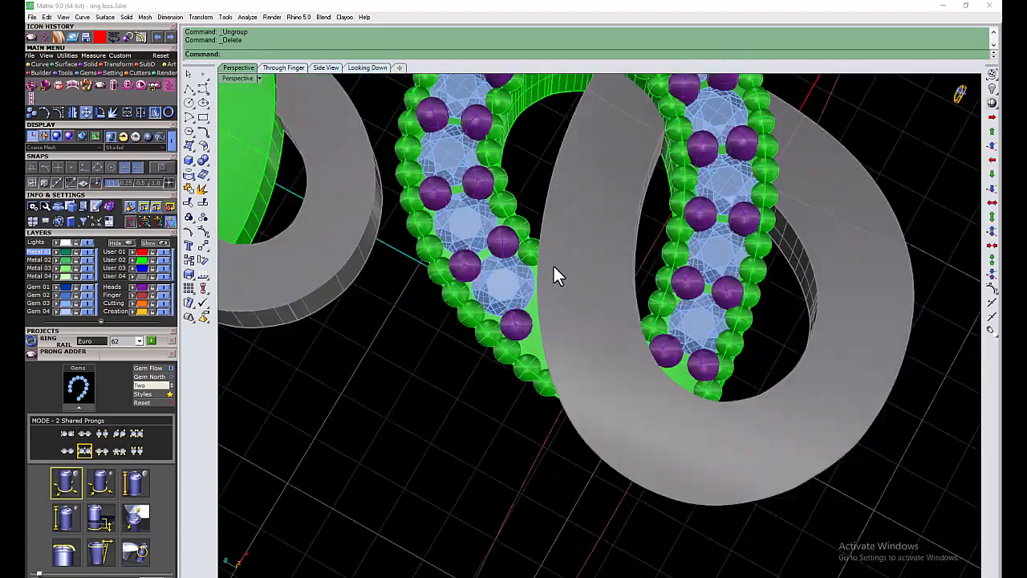
{"action": "scroll", "coordinate": [562, 289], "scroll_direction": "down", "scroll_amount": 5}
{"action": "right_click_drag", "start_coordinate": [585, 314], "coordinate": [555, 336]}
{"action": "scroll", "coordinate": [607, 351], "scroll_direction": "up", "scroll_amount": 6}
{"action": "left_click", "coordinate": [575, 327]}
{"action": "left_click_drag", "start_coordinate": [563, 300], "coordinate": [567, 292]}
{"action": "right_click_drag", "start_coordinate": [568, 305], "coordinate": [561, 335]}
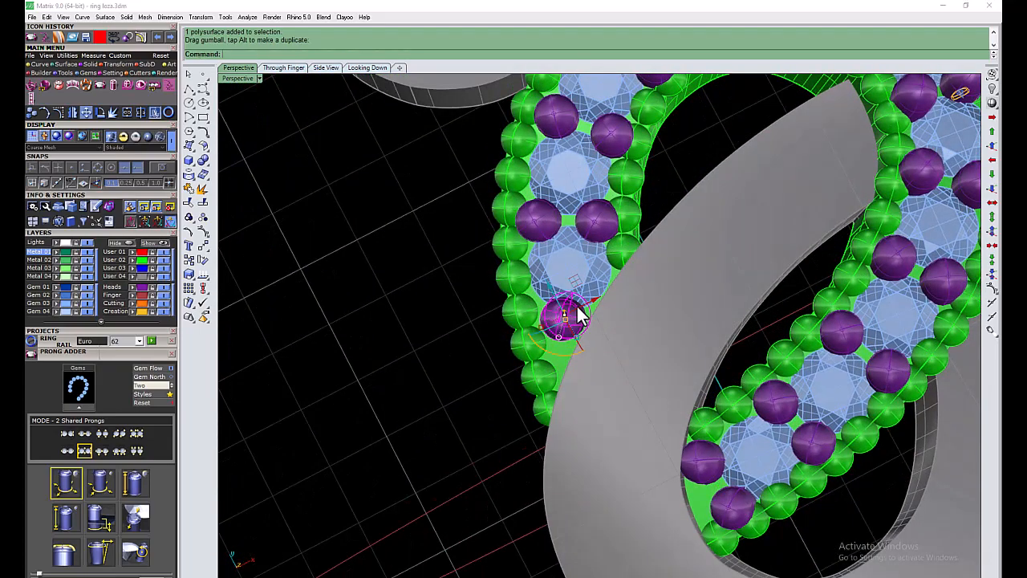
{"action": "left_click_drag", "start_coordinate": [584, 306], "coordinate": [588, 304]}
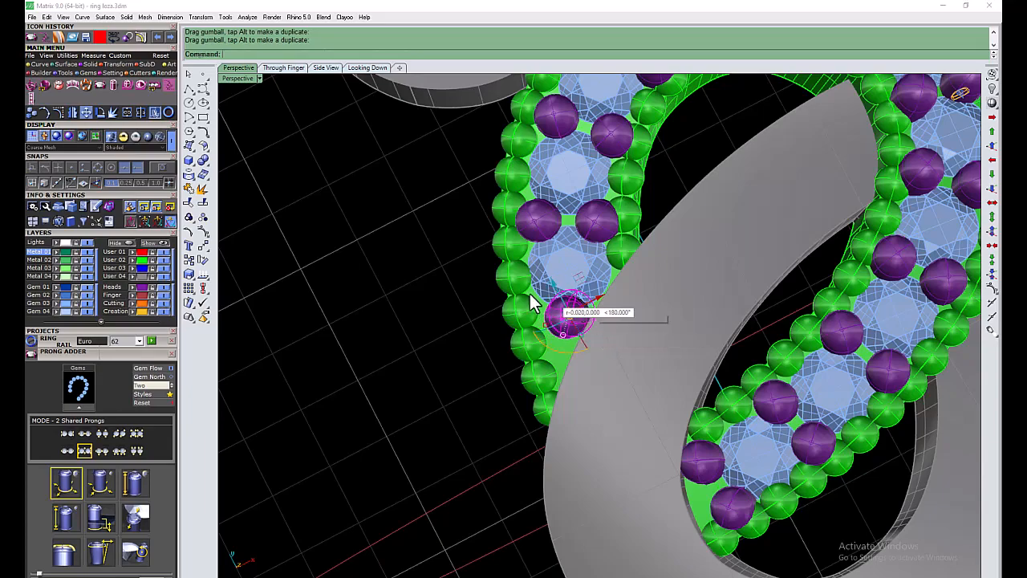
{"action": "key", "text": "Escape"}
- Select all the gems and create gem cutters for them with Gem Cutter
{"action": "scroll", "coordinate": [535, 321], "scroll_direction": "down", "scroll_amount": 4}
{"action": "right_click_drag", "start_coordinate": [536, 329], "coordinate": [513, 353]}
{"action": "scroll", "coordinate": [553, 353], "scroll_direction": "down", "scroll_amount": 5}
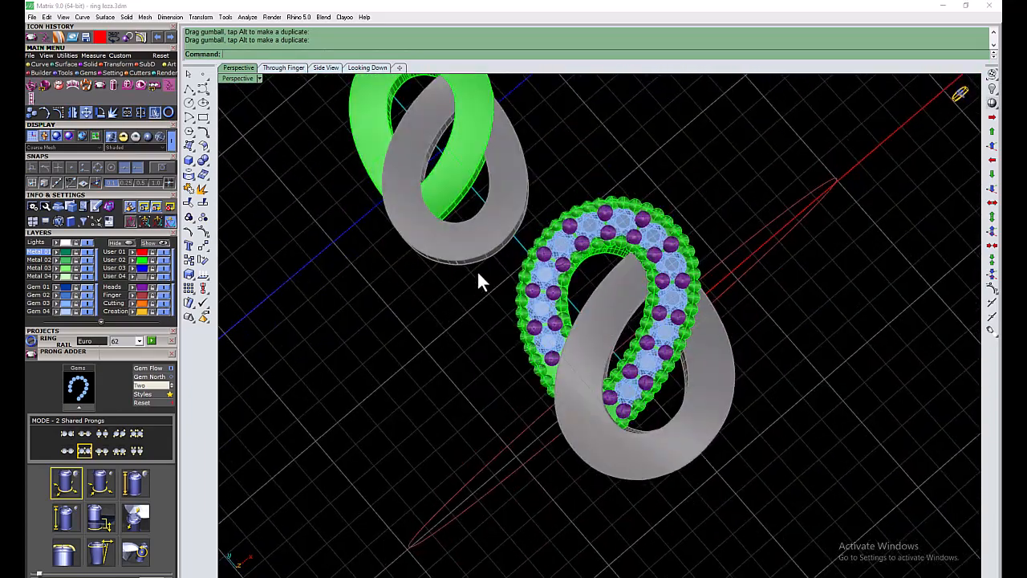
{"action": "left_click", "coordinate": [66, 305]}
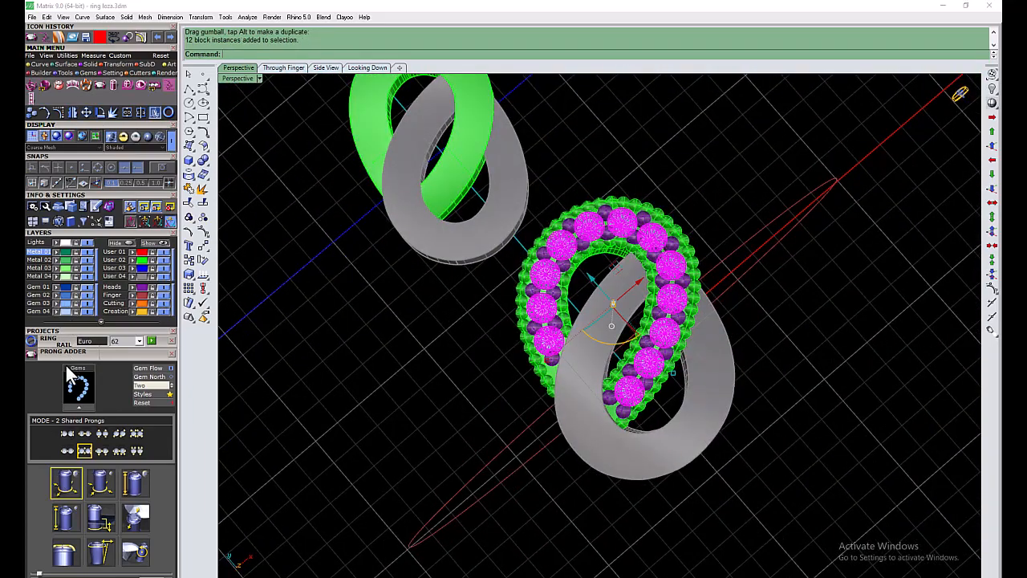
{"action": "left_click", "coordinate": [129, 71]}
{"action": "left_click", "coordinate": [32, 84]}
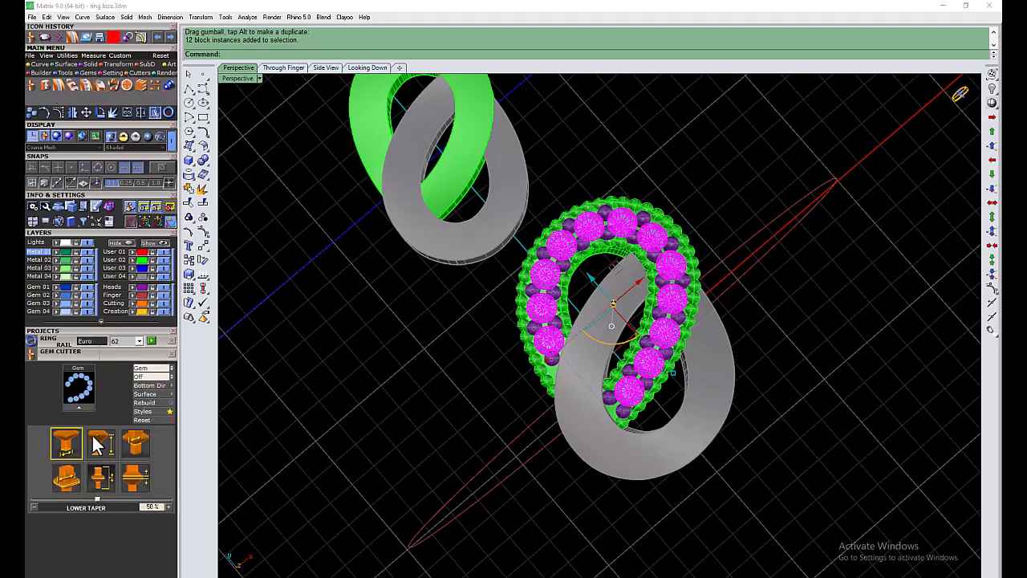
{"action": "right_click_drag", "start_coordinate": [519, 452], "coordinate": [399, 443]}
{"action": "scroll", "coordinate": [396, 435], "scroll_direction": "down", "scroll_amount": 1}
{"action": "scroll", "coordinate": [547, 323], "scroll_direction": "up", "scroll_amount": 4}
{"action": "scroll", "coordinate": [514, 345], "scroll_direction": "down", "scroll_amount": 3}
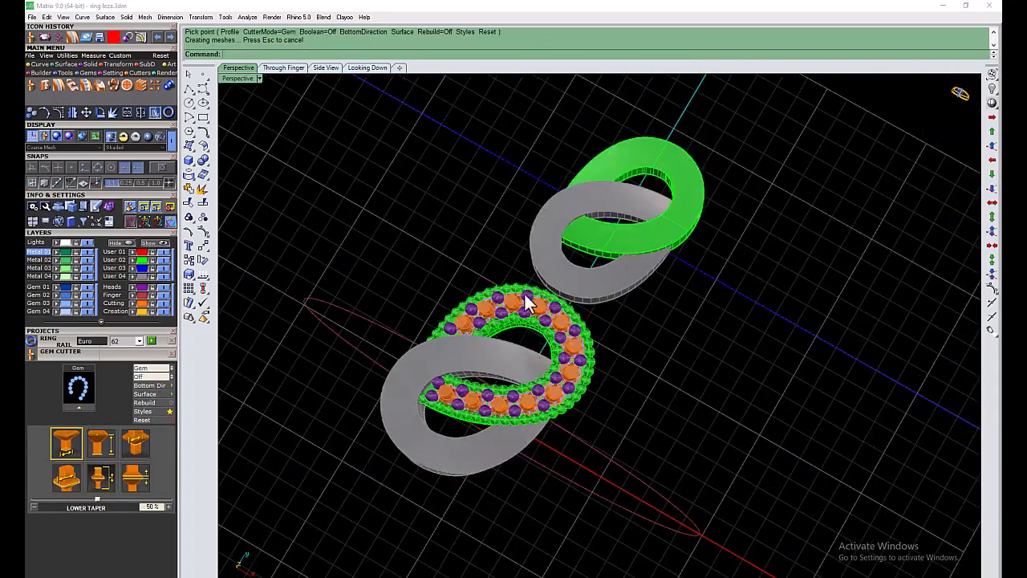
- Assign all the prongs to the User 02 layer and hide the original flat pair of links with their curve
{"action": "left_click", "coordinate": [140, 288]}
{"action": "left_click", "coordinate": [132, 260]}
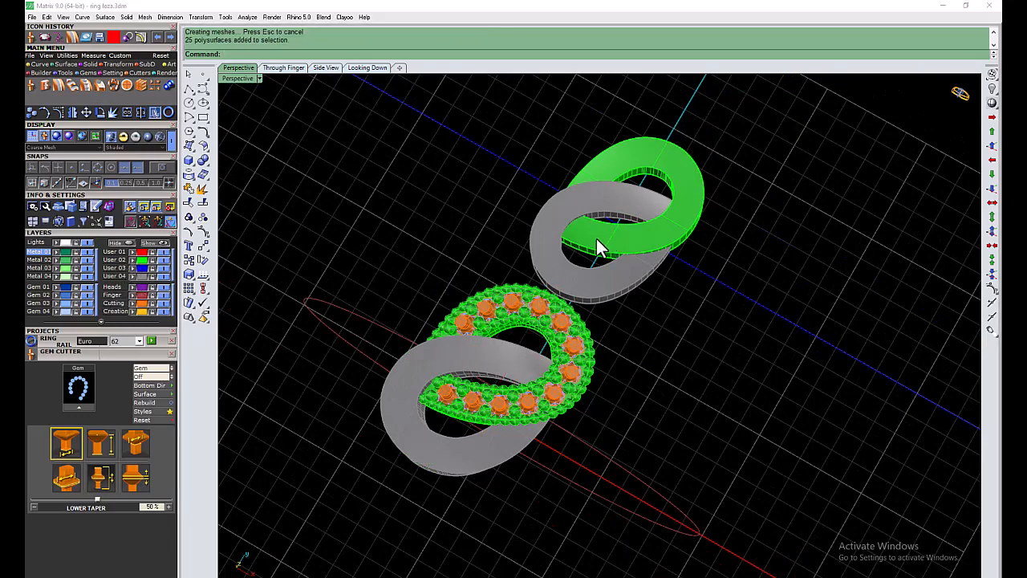
{"action": "right_click_drag", "start_coordinate": [596, 238], "coordinate": [677, 140]}
{"action": "left_click_drag", "start_coordinate": [561, 238], "coordinate": [557, 235]}
{"action": "left_click", "coordinate": [127, 242]}
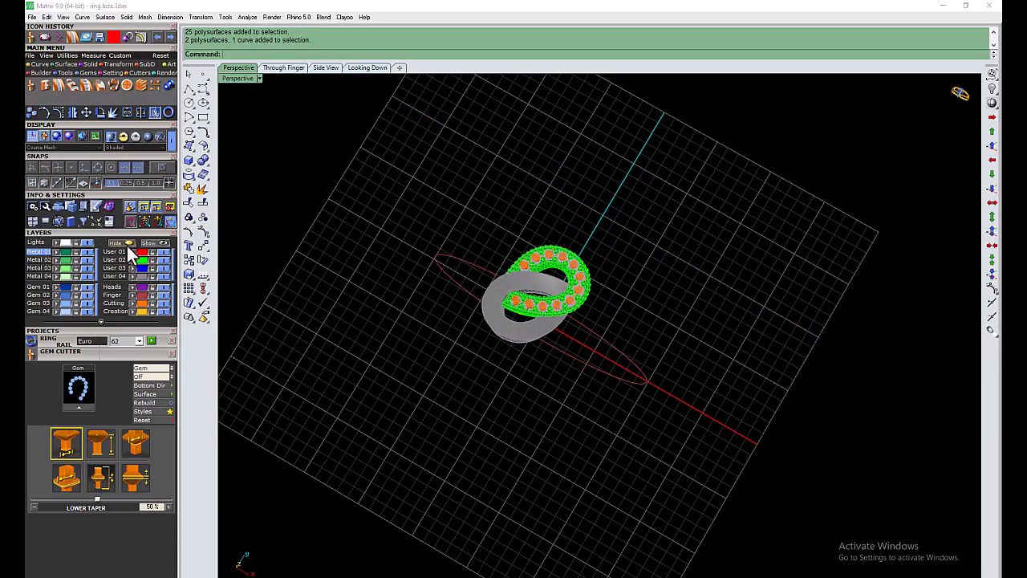
- Boolean-subtract the gem cutters from the User 02 link, beads and prongs, and assign the result to the Metal 01 layer
{"action": "scroll", "coordinate": [584, 288], "scroll_direction": "up", "scroll_amount": 6}
{"action": "left_click", "coordinate": [88, 65]}
{"action": "left_click", "coordinate": [32, 87]}
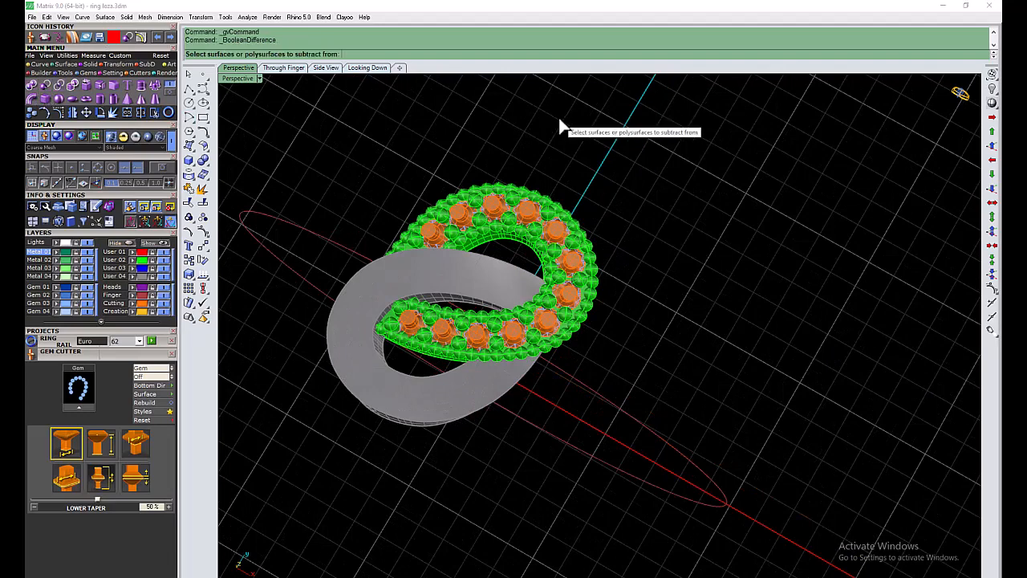
{"action": "right_click", "coordinate": [114, 259]}
{"action": "right_click", "coordinate": [562, 155]}
{"action": "left_click", "coordinate": [526, 209]}
{"action": "right_click", "coordinate": [556, 171]}
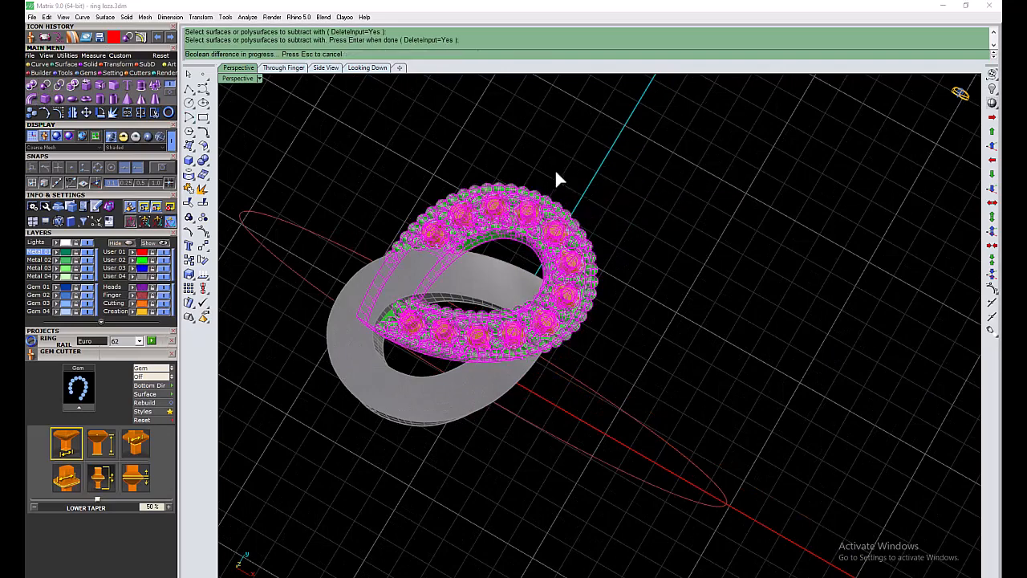
{"action": "right_click", "coordinate": [140, 263]}
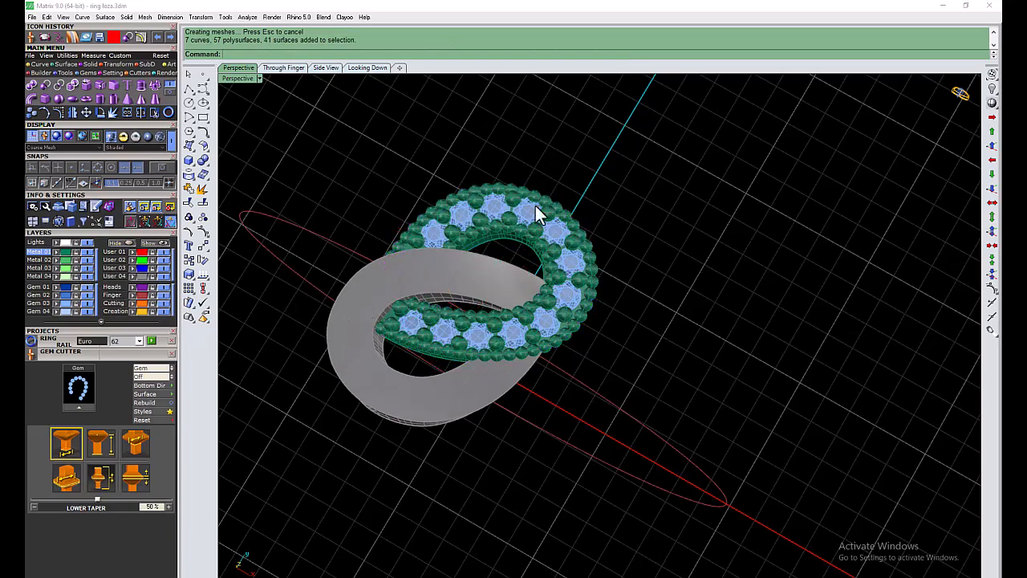
- Fillet the grey link's upper inner edges with a 0.15 mm radius
{"action": "right_click_drag", "start_coordinate": [505, 183], "coordinate": [542, 362]}
{"action": "scroll", "coordinate": [543, 362], "scroll_direction": "down", "scroll_amount": 5}
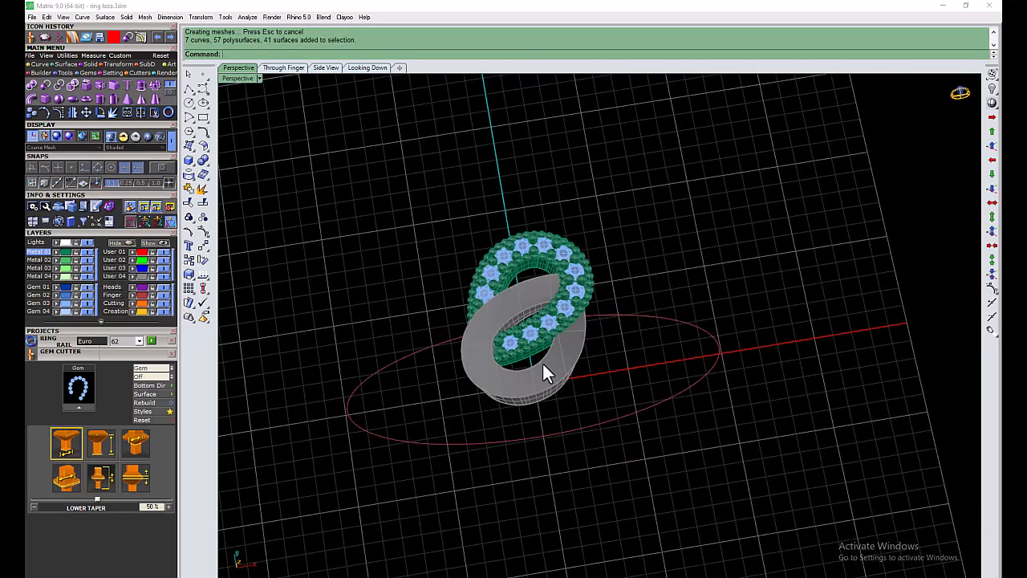
{"action": "scroll", "coordinate": [528, 371], "scroll_direction": "up", "scroll_amount": 8}
{"action": "left_click", "coordinate": [114, 83]}
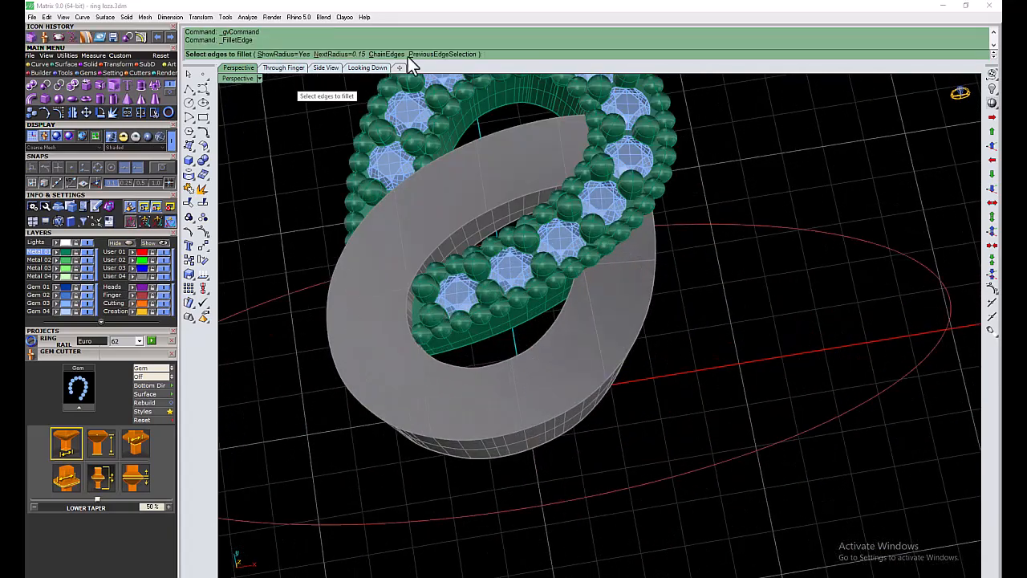
{"action": "left_click", "coordinate": [528, 350]}
{"action": "left_click", "coordinate": [445, 234]}
{"action": "right_click", "coordinate": [685, 300]}
{"action": "right_click", "coordinate": [685, 300]}
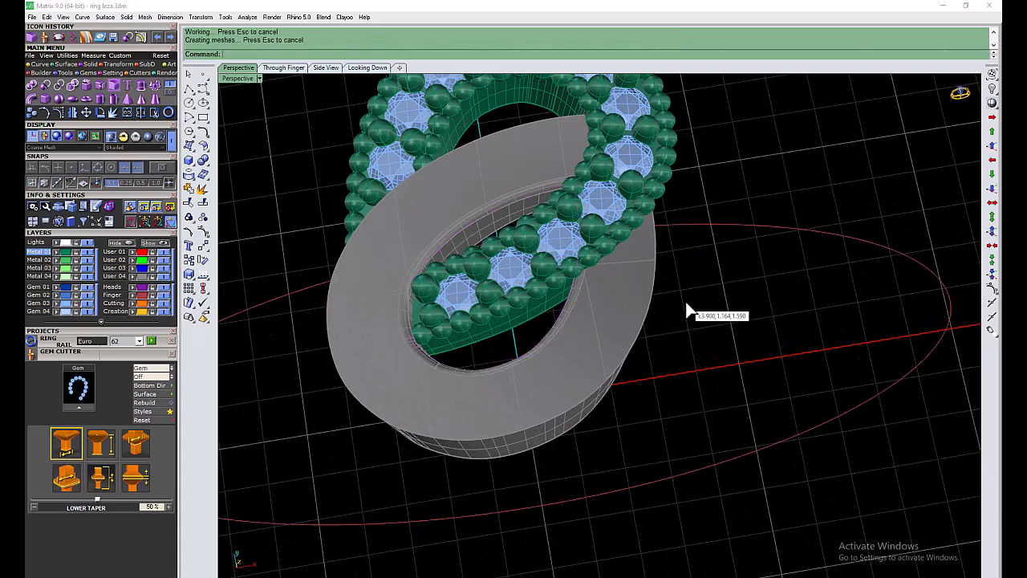
- Fillet the grey link's upper outer edges with a 0.15 mm radius
{"action": "right_click", "coordinate": [686, 302]}
{"action": "left_click", "coordinate": [655, 288]}
{"action": "left_click", "coordinate": [469, 143]}
{"action": "right_click", "coordinate": [263, 256]}
{"action": "right_click", "coordinate": [263, 257]}
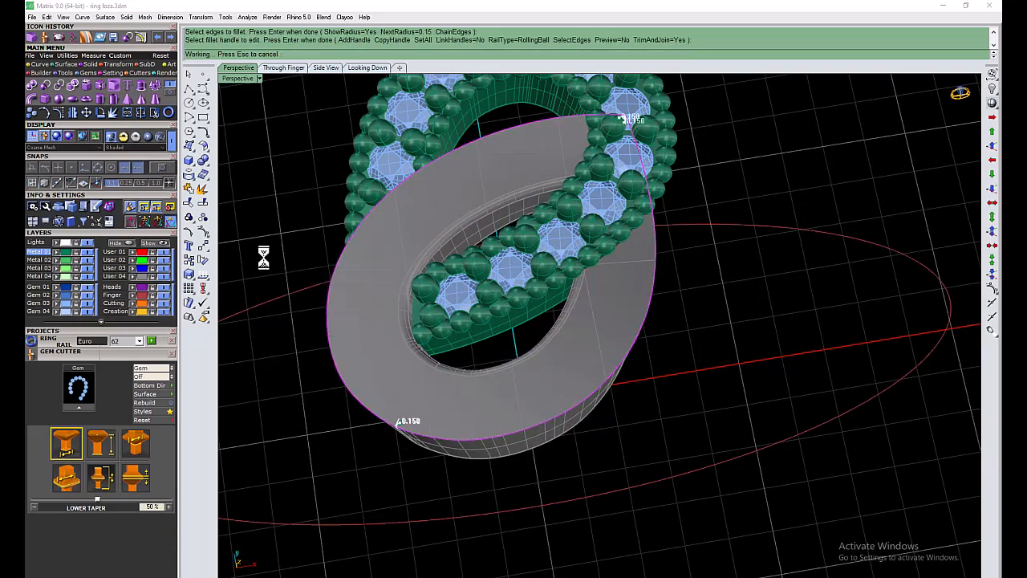
- Polar array the complete link pair with its gems in the Through Finger view, 12 items around the origin over 360 degrees
{"action": "scroll", "coordinate": [541, 463], "scroll_direction": "down", "scroll_amount": 5}
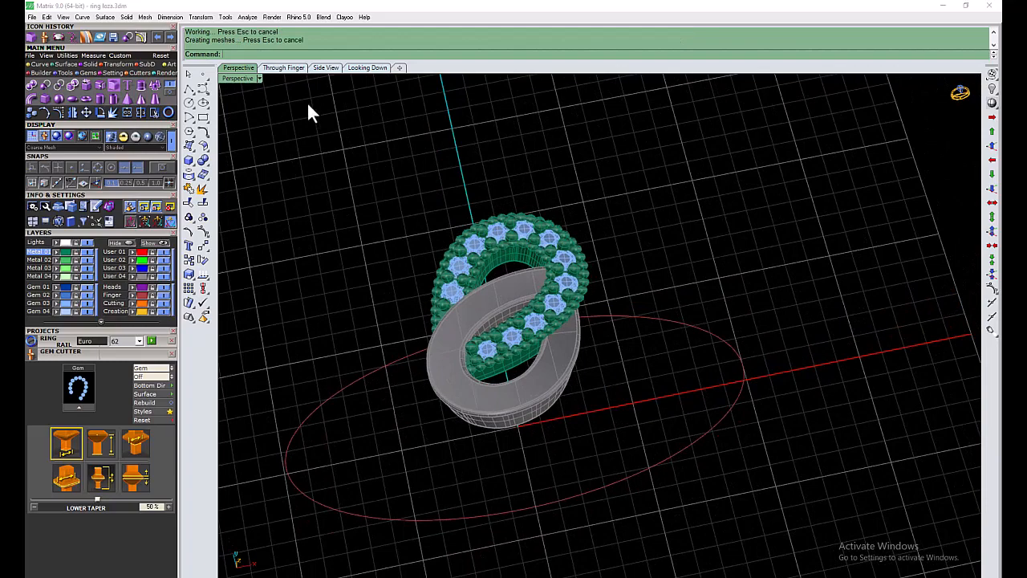
{"action": "double_click", "coordinate": [237, 78]}
{"action": "scroll", "coordinate": [411, 482], "scroll_direction": "down", "scroll_amount": 5}
{"action": "left_click_drag", "start_coordinate": [241, 404], "coordinate": [454, 530]}
{"action": "scroll", "coordinate": [437, 529], "scroll_direction": "down", "scroll_amount": 5}
{"action": "right_click_drag", "start_coordinate": [435, 535], "coordinate": [406, 442]}
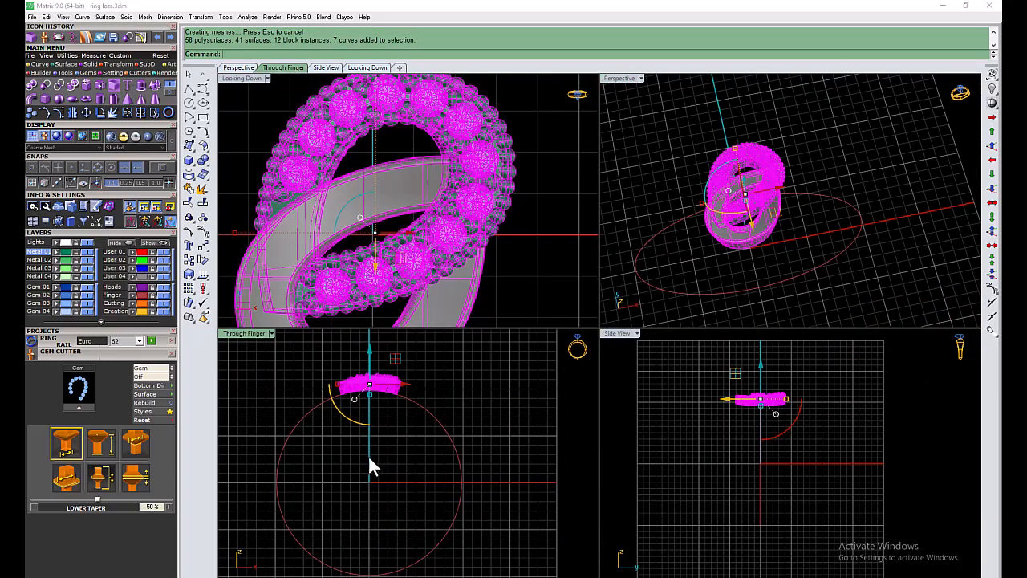
{"action": "left_click", "coordinate": [120, 64]}
{"action": "left_click", "coordinate": [88, 85]}
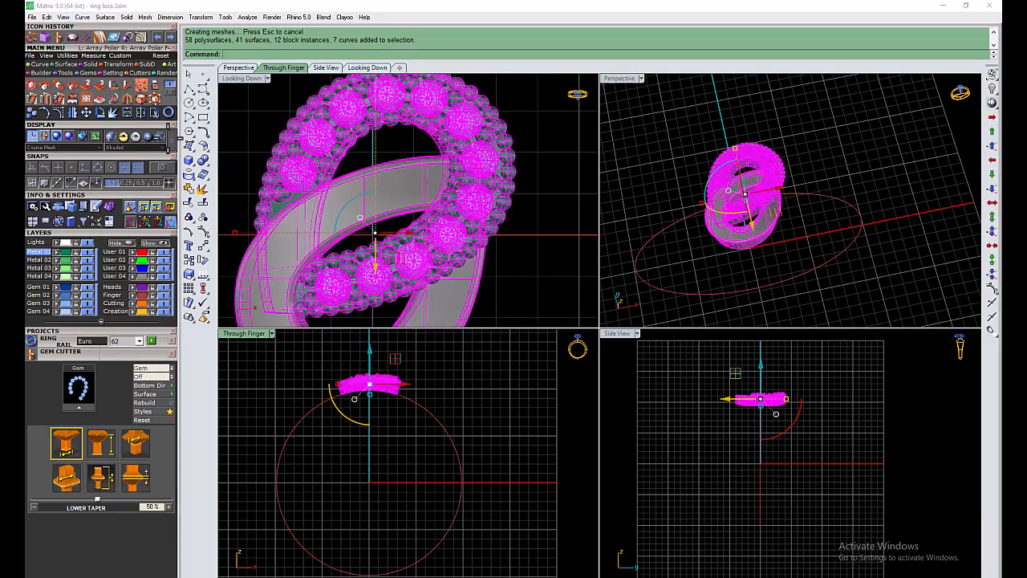
{"action": "type", "text": "0"}
{"action": "key", "text": "Return"}
{"action": "key", "text": "Return"}
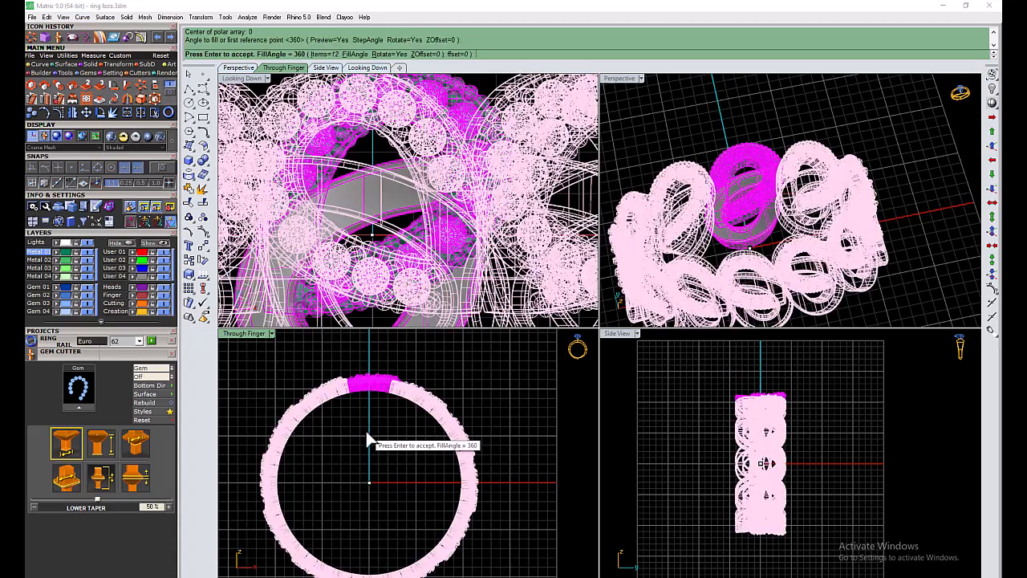
{"action": "key", "text": "Return"}
- Maximize the Perspective view, set its display mode to Machine and orbit around the finished ring
{"action": "left_click", "coordinate": [668, 112]}
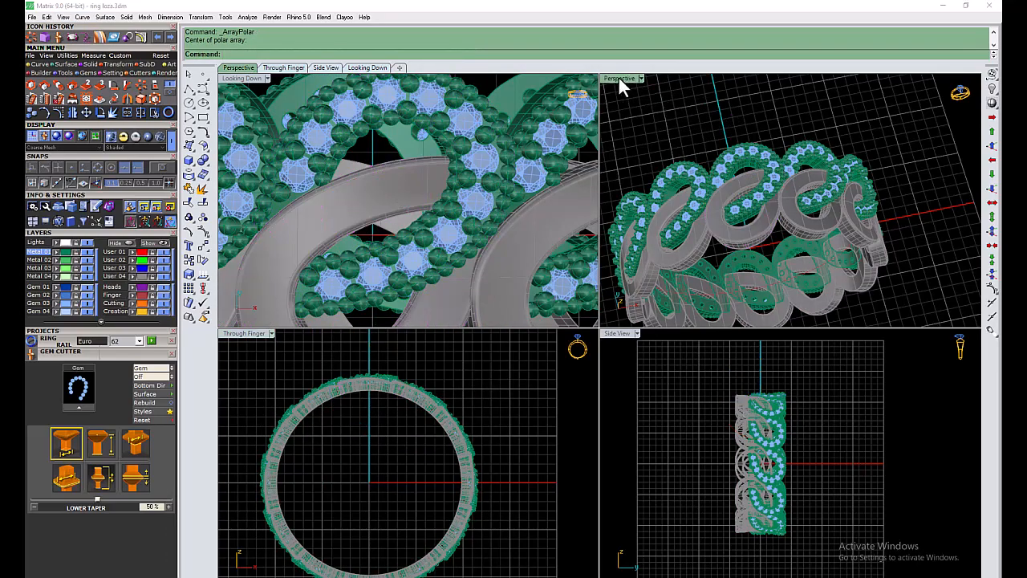
{"action": "double_click", "coordinate": [619, 78]}
{"action": "left_click", "coordinate": [259, 78]}
{"action": "left_click", "coordinate": [298, 268]}
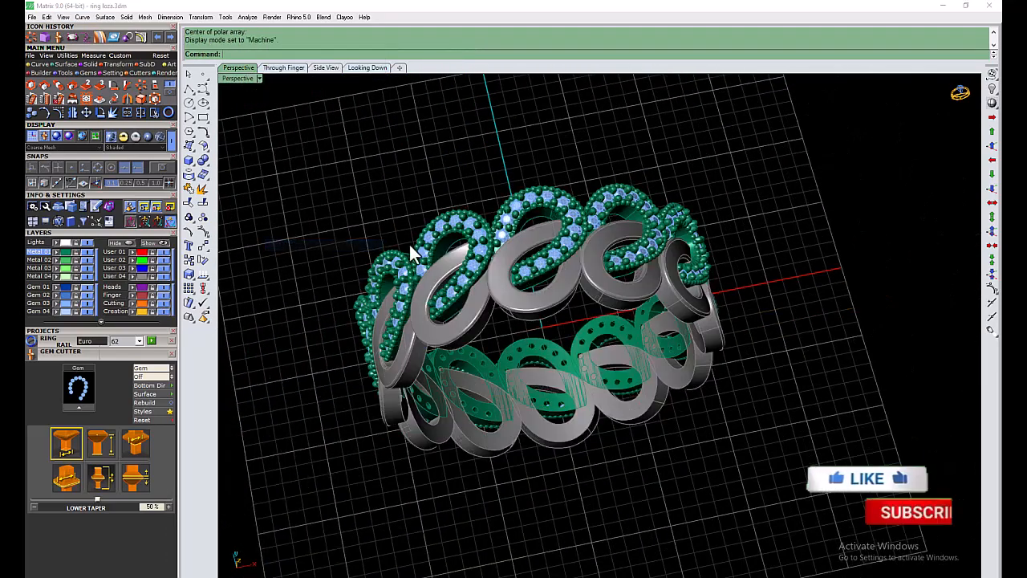
{"action": "right_click_drag", "start_coordinate": [411, 253], "coordinate": [303, 407]}
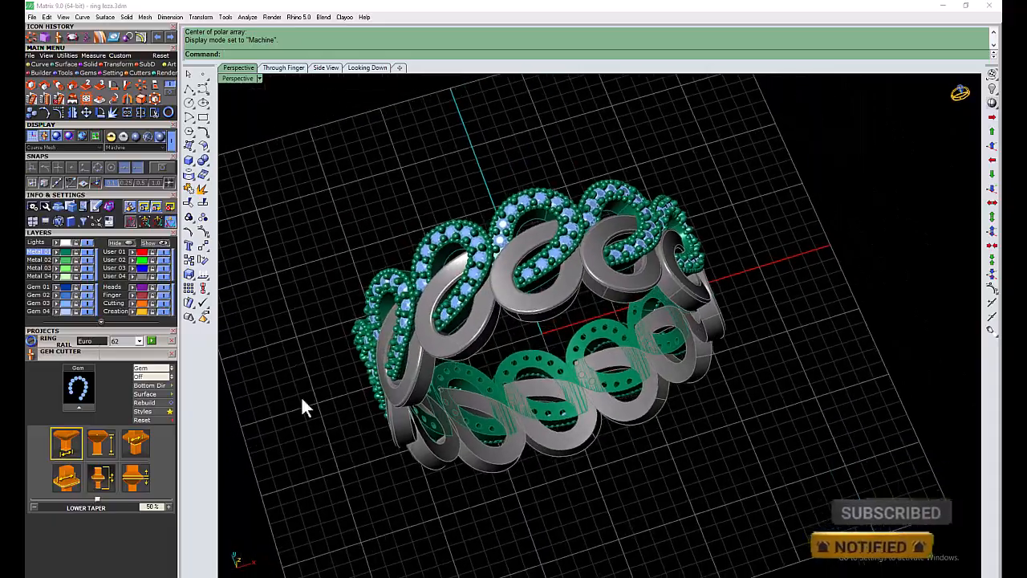